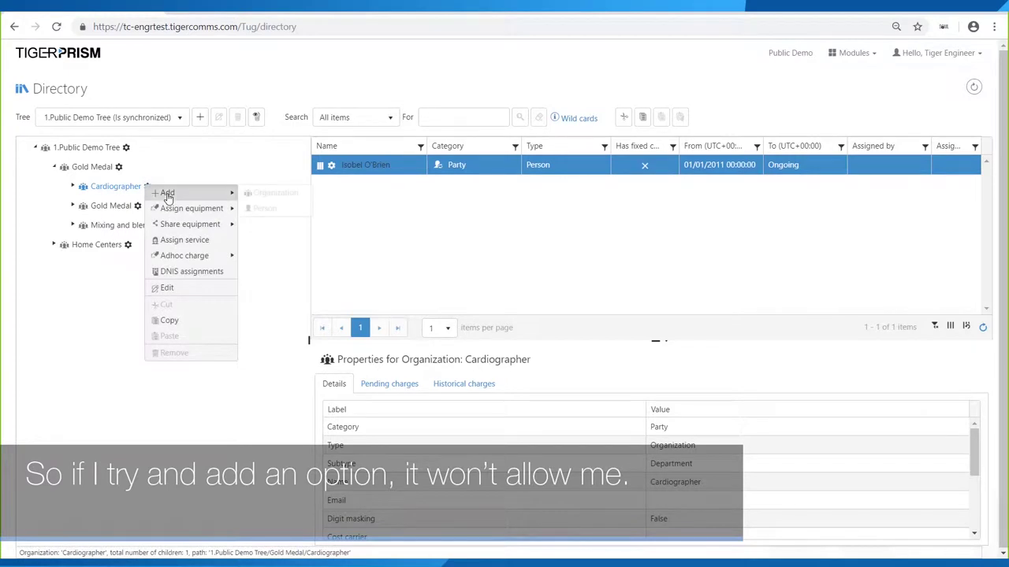
Try to move the first person listed under the Gold Medal department into another department of the synchronized tree.
click(121, 180)
click(103, 205)
drag(321, 172, 102, 225)
drag(317, 166, 156, 206)
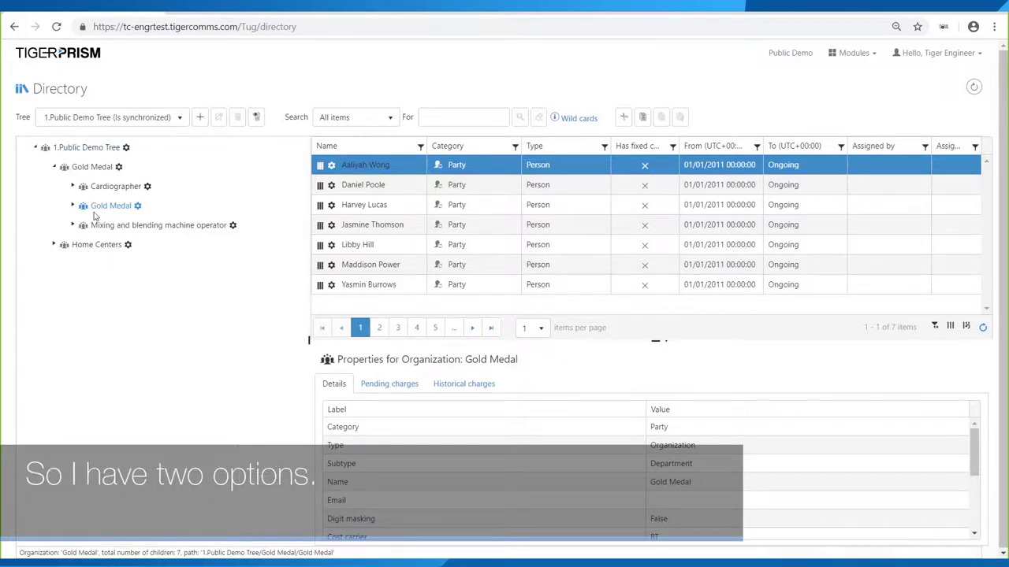
click(183, 122)
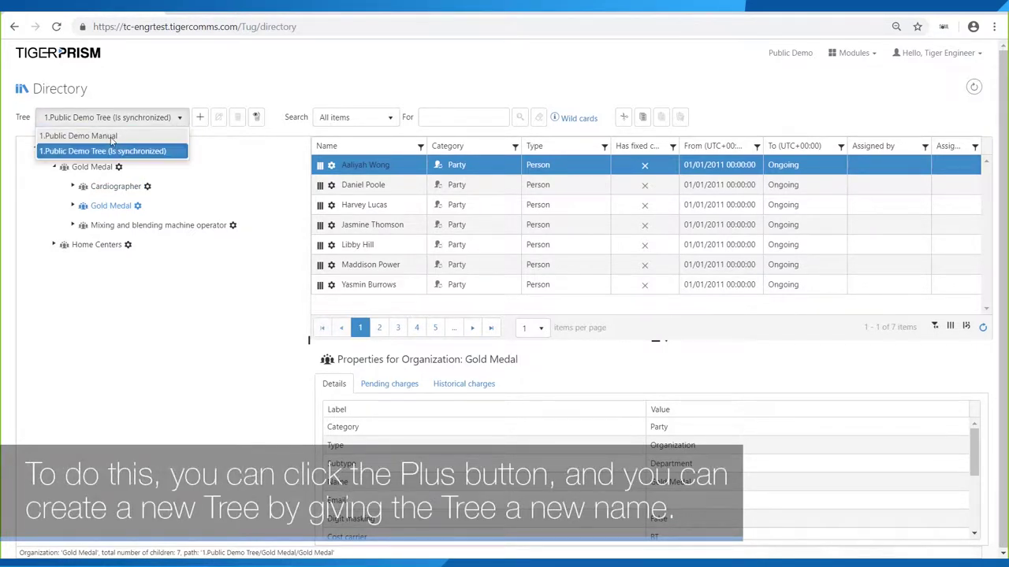
click(205, 118)
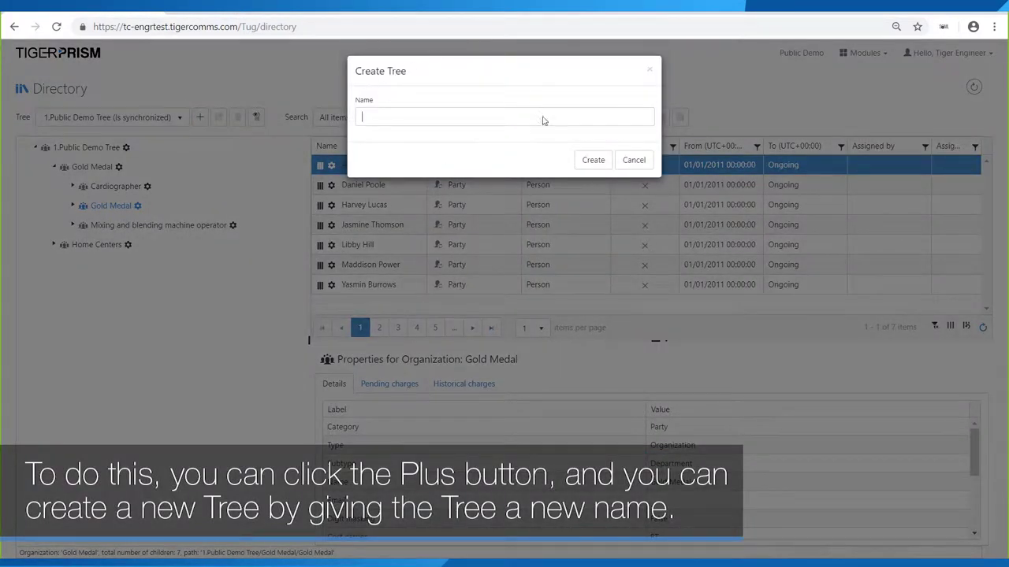
click(635, 160)
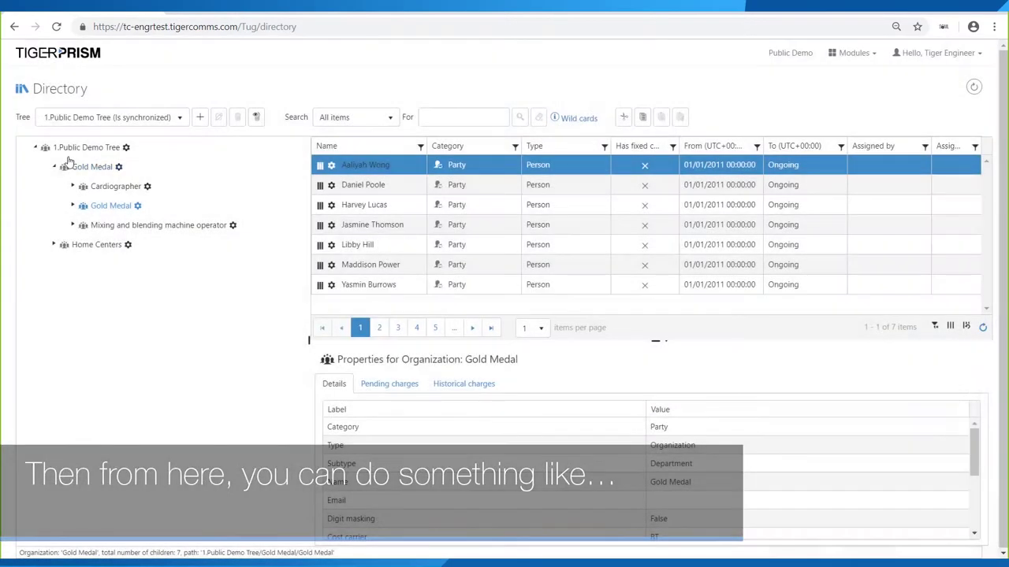
Switch the directory to the 1.Public Demo Manual tree and expand its root and the Gold Medal organization.
click(118, 166)
click(144, 301)
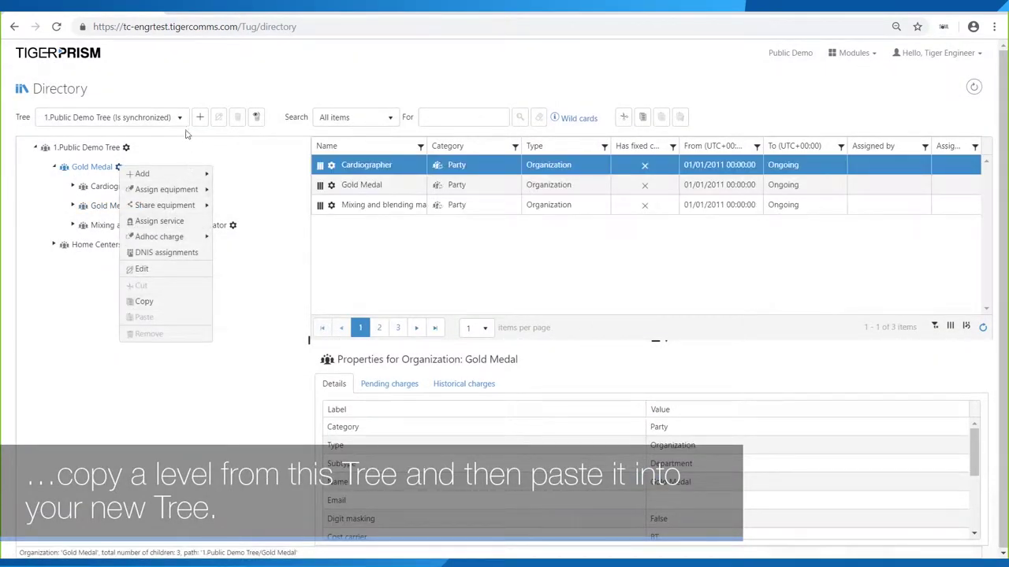
click(181, 119)
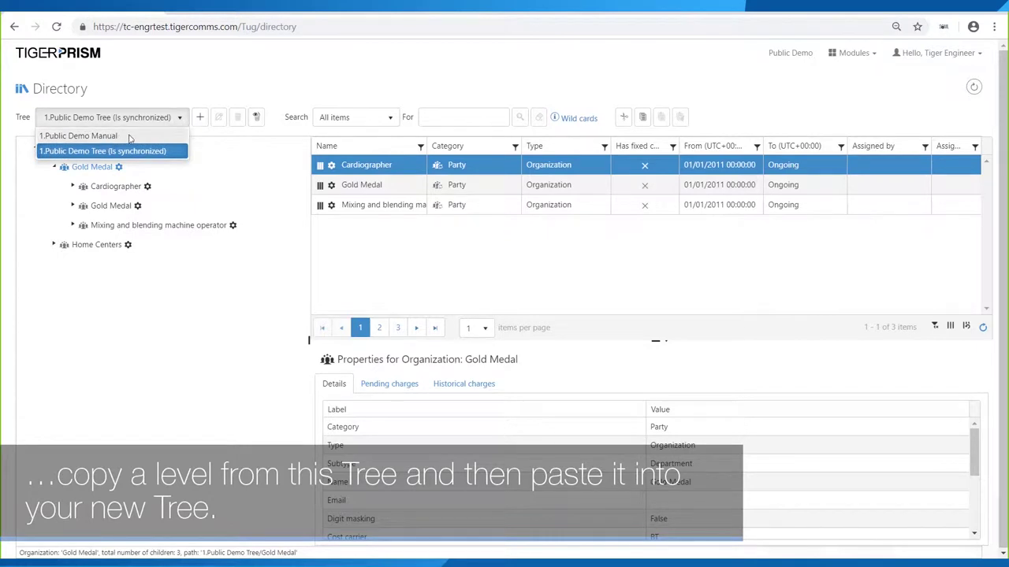
click(94, 136)
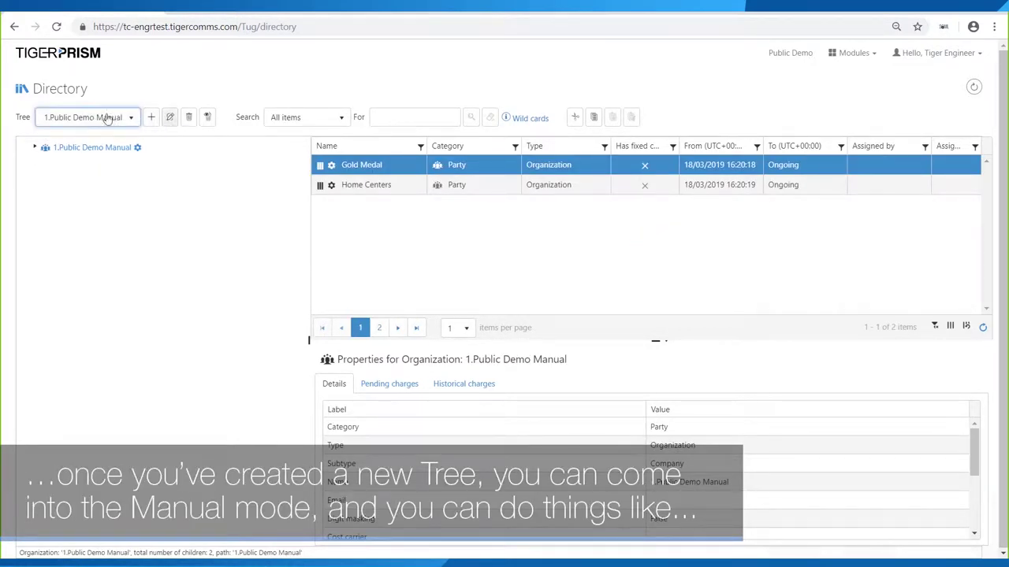
click(34, 148)
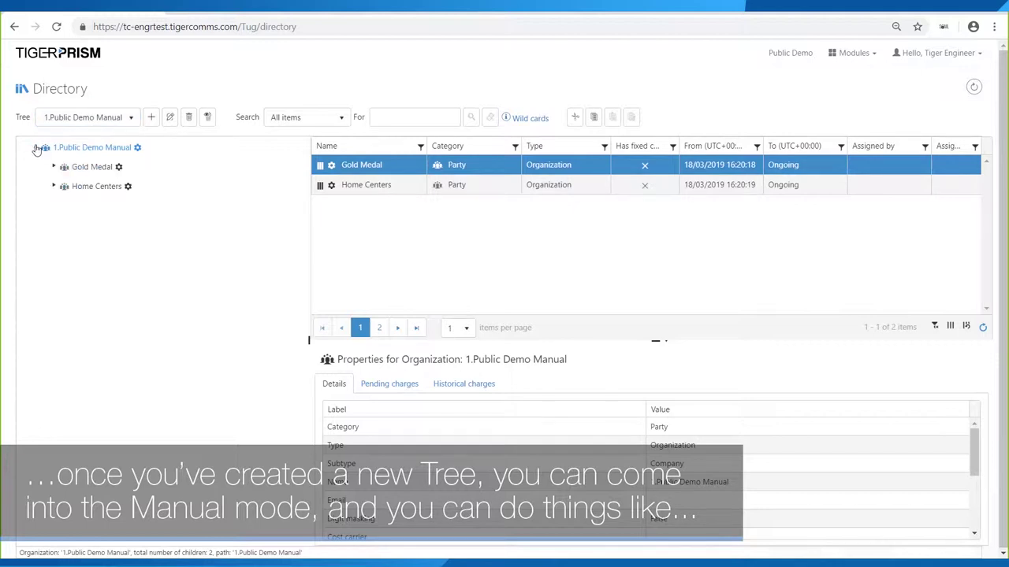
click(87, 167)
Start a new organization under the 1.Public Demo Manual root, with type Subsidiary and name TEST.
click(138, 147)
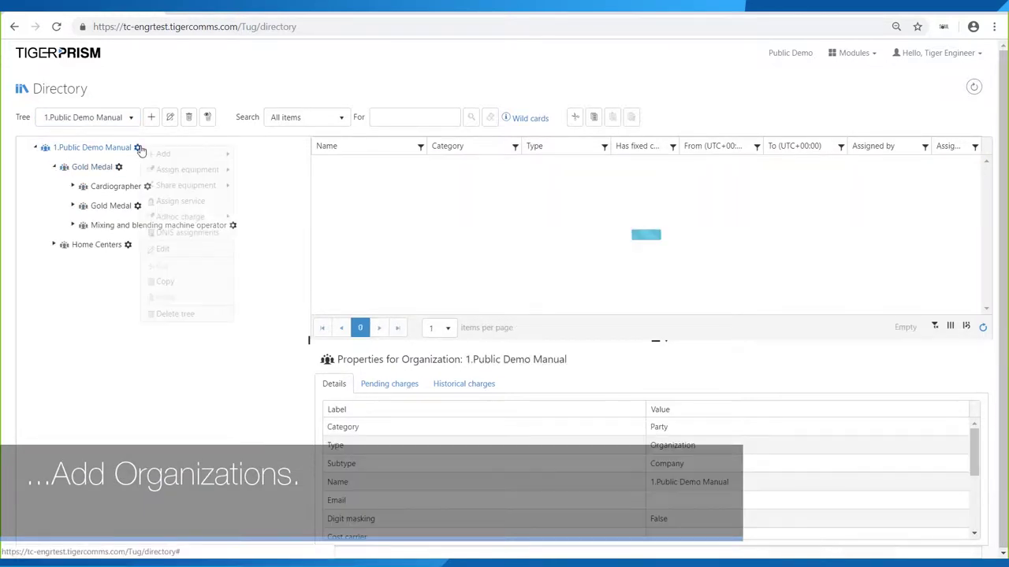
mouse_move(163, 153)
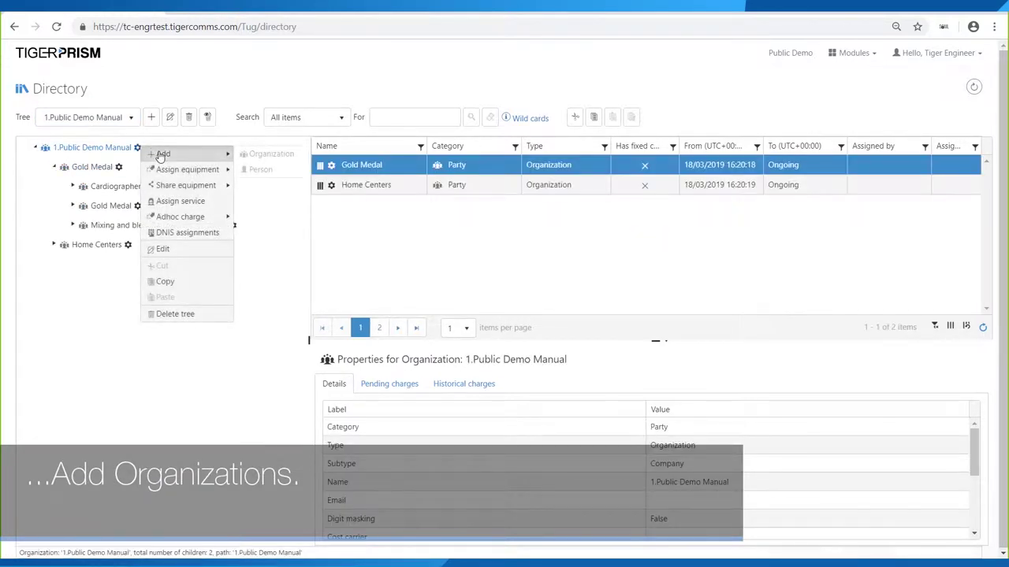
click(262, 157)
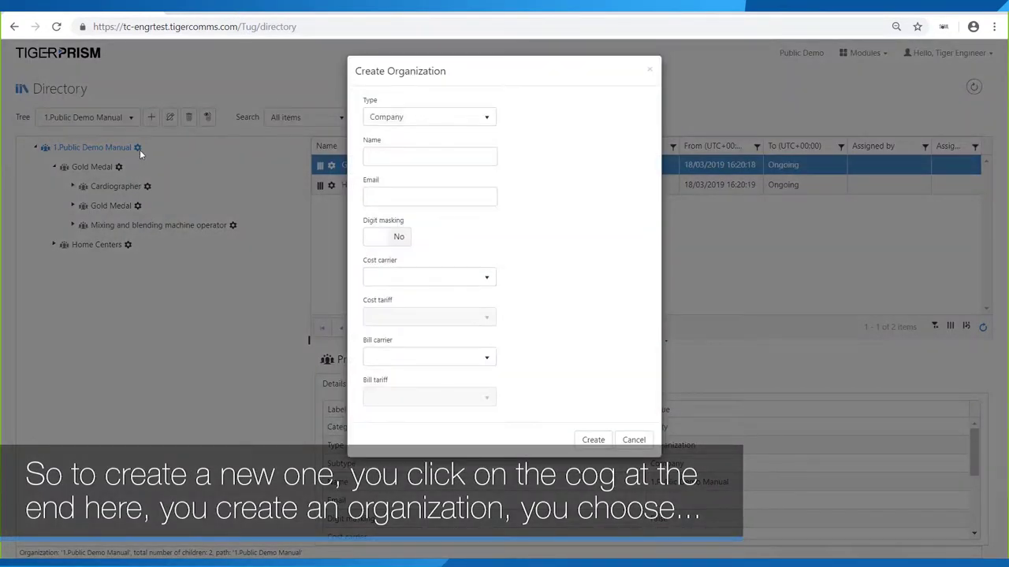
click(439, 118)
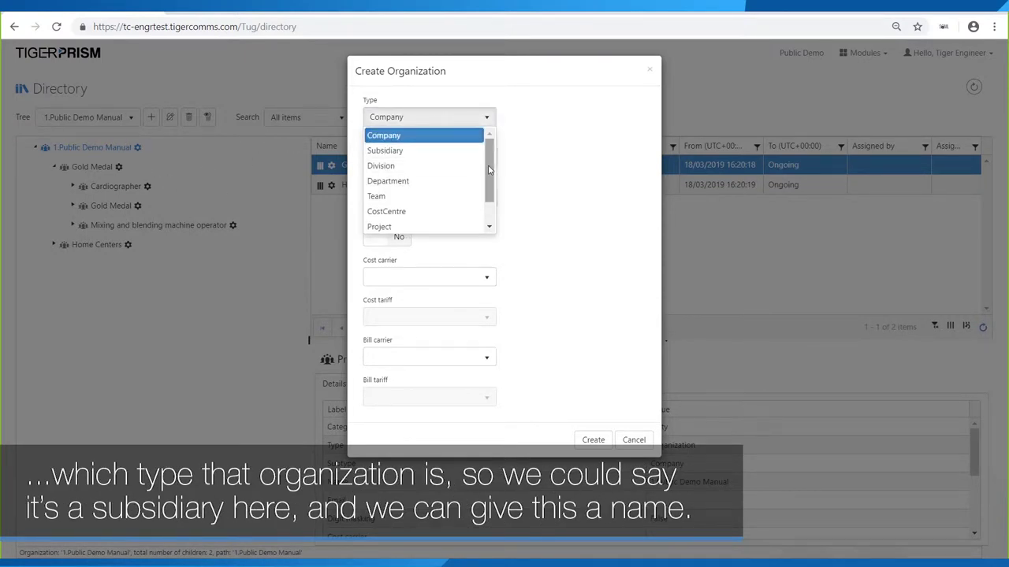
scroll(478, 160, down, 2)
scroll(442, 150, up, 2)
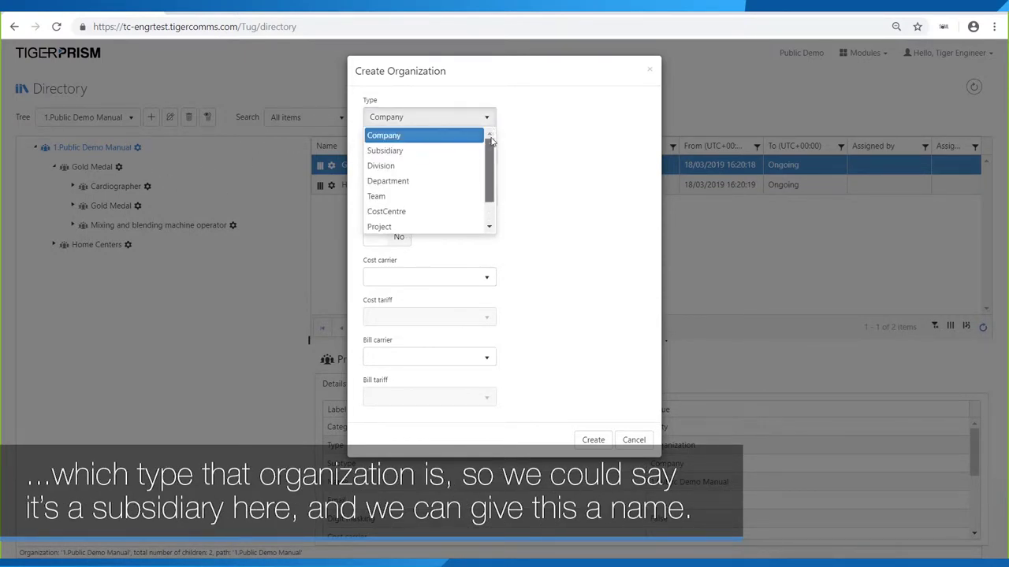
click(404, 152)
click(401, 161)
text(TEST)
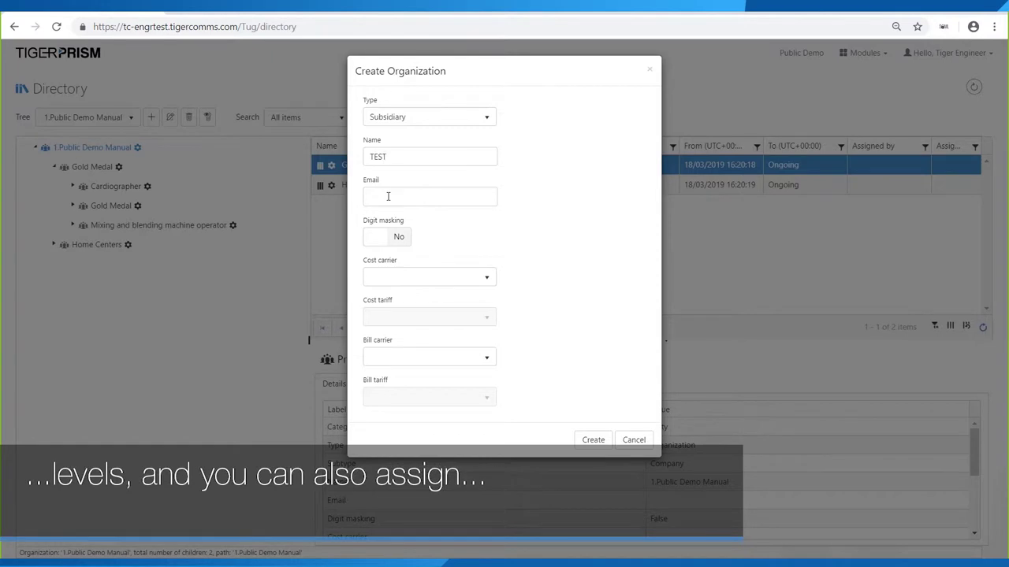
Create the TEST organization with digit masking set to No and the cost carrier left blank.
click(448, 279)
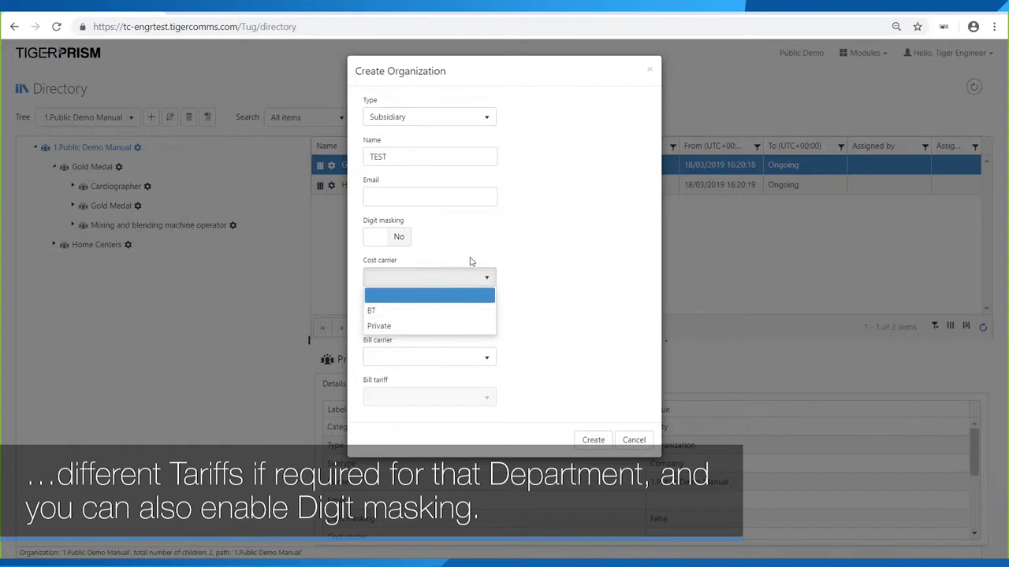
click(470, 261)
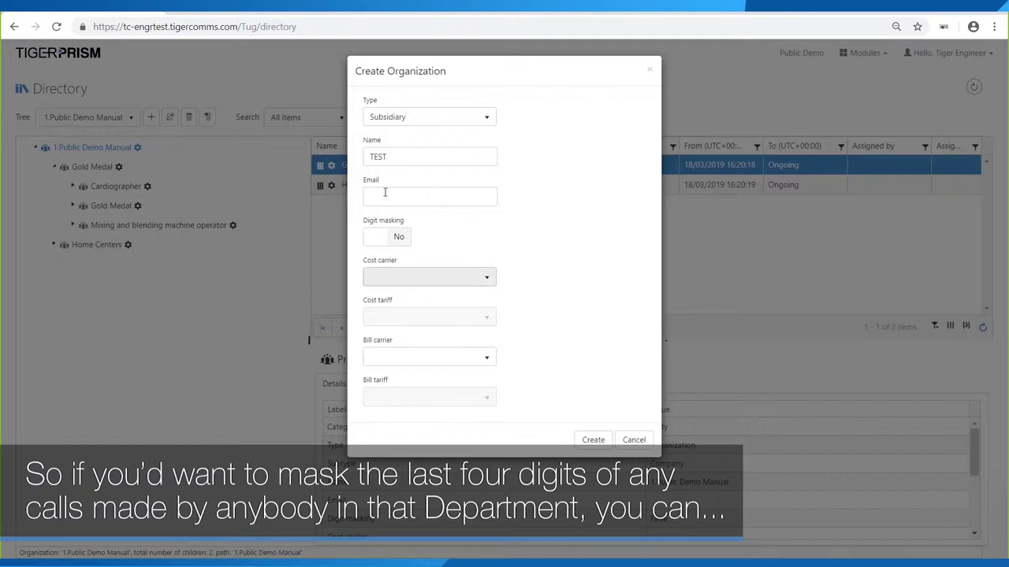
click(398, 239)
click(398, 245)
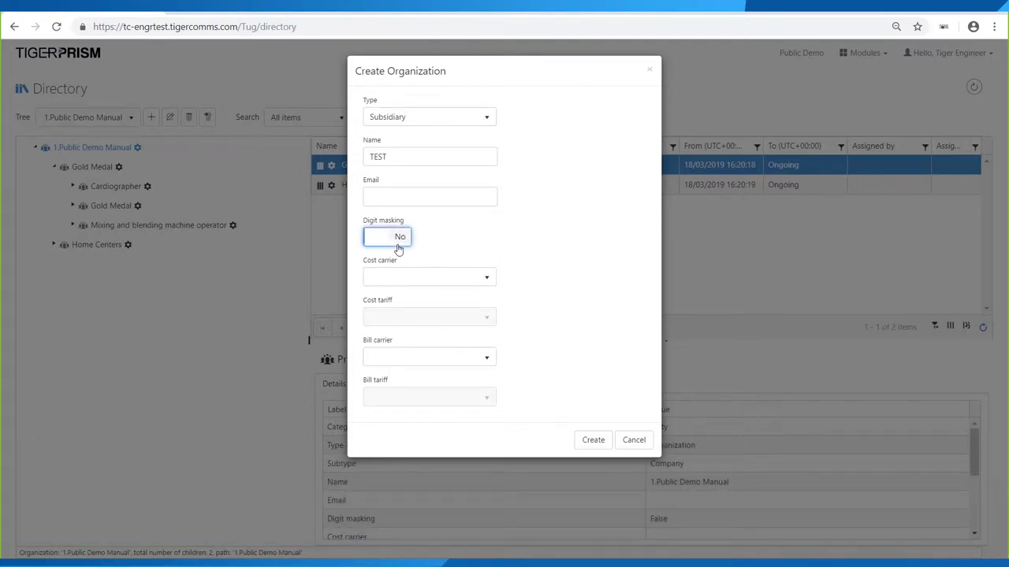
click(595, 442)
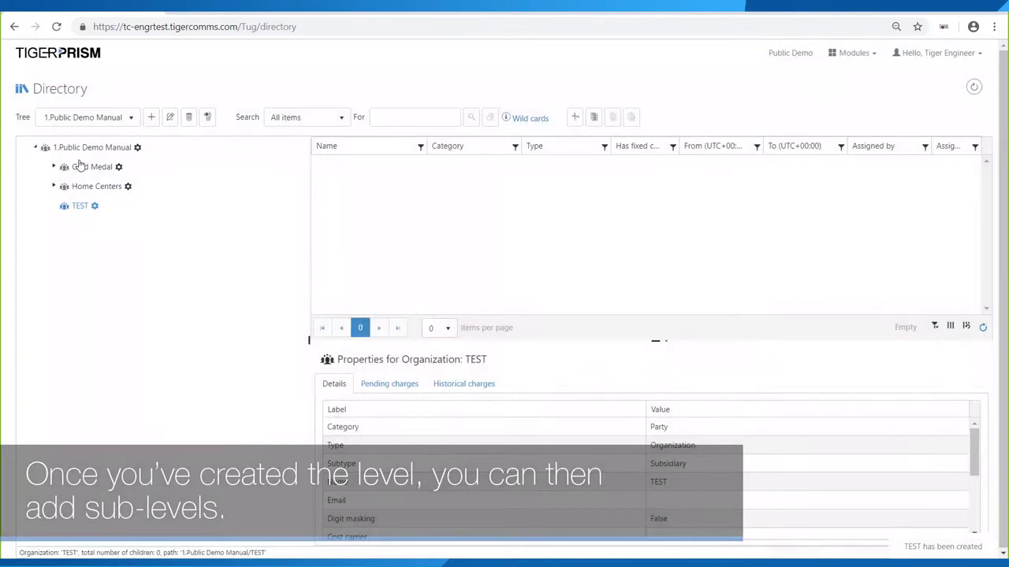
Create a Department organization named SALES under TEST, filling in the department's e-mail address.
click(94, 206)
mouse_move(116, 220)
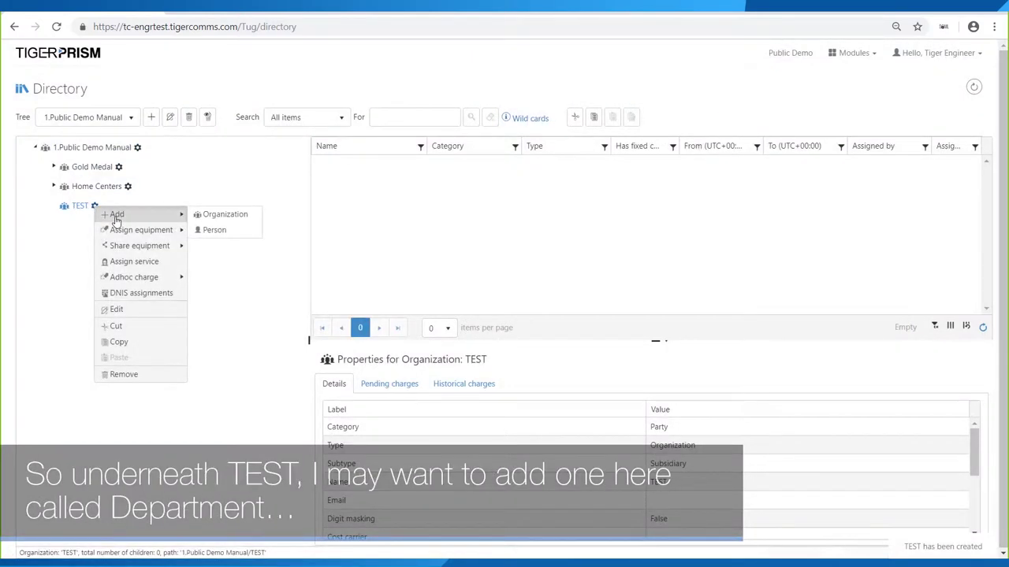
click(219, 221)
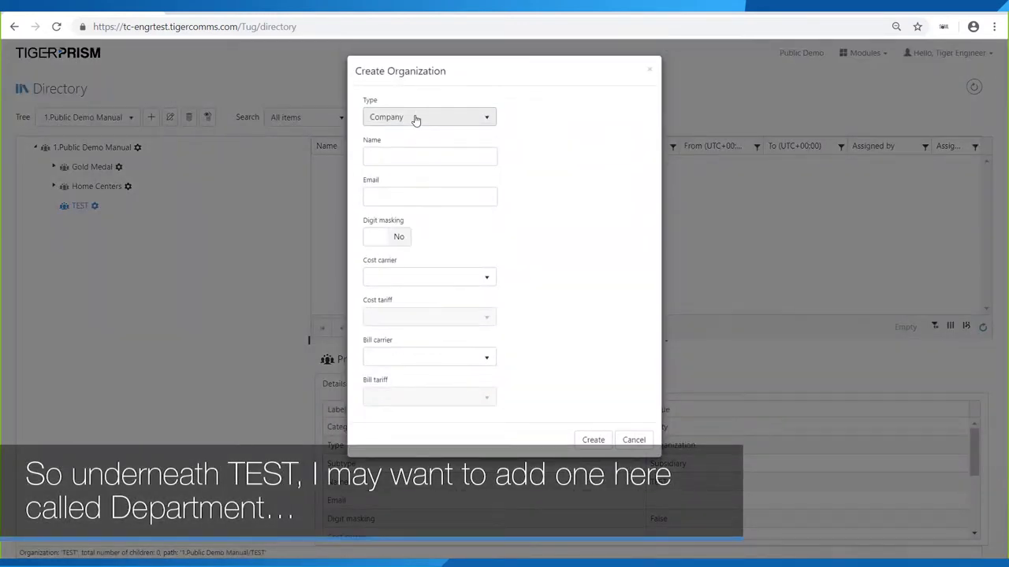
click(416, 119)
click(400, 180)
click(399, 160)
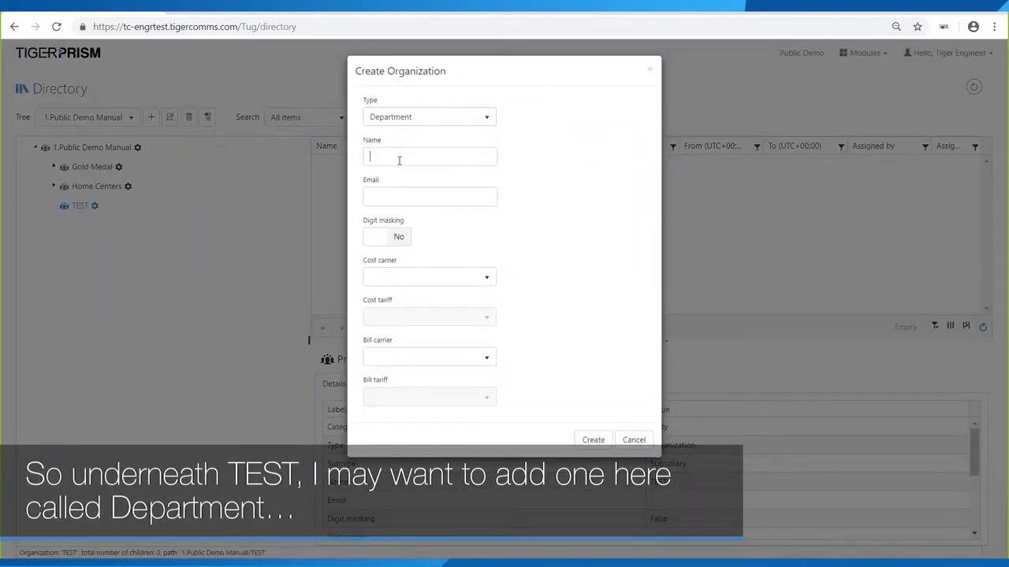
text(SALES)
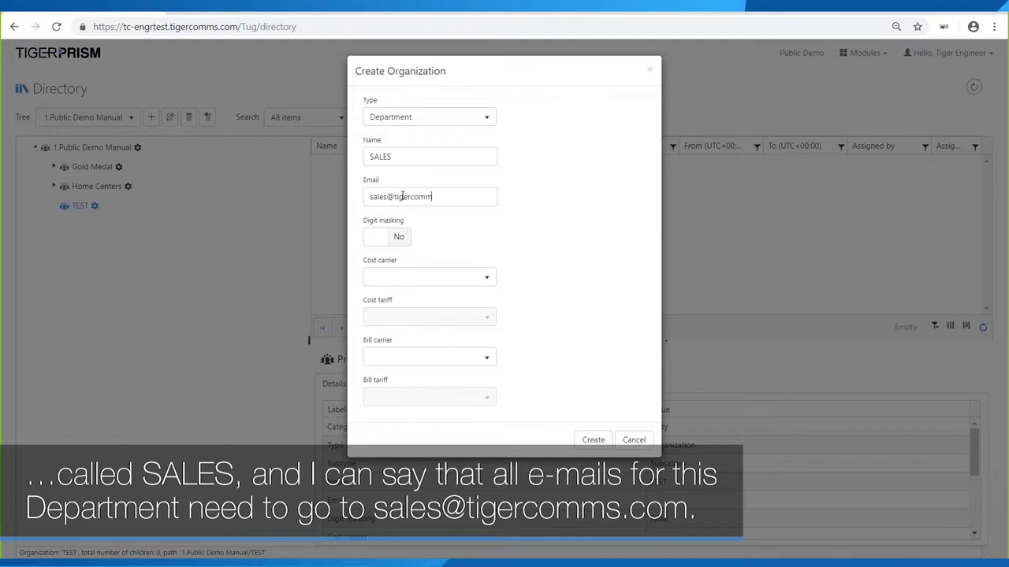
text(s.com)
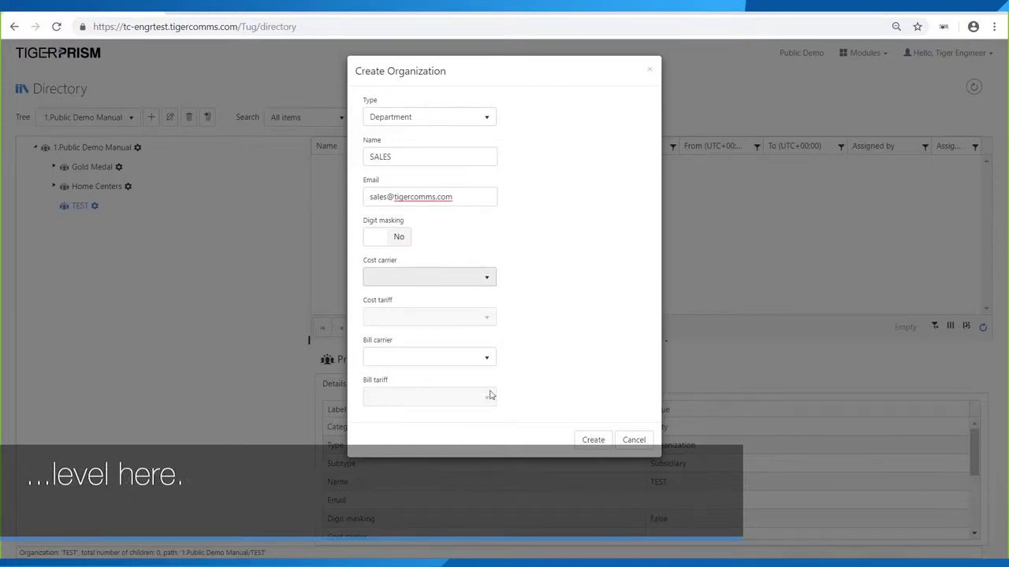
click(603, 443)
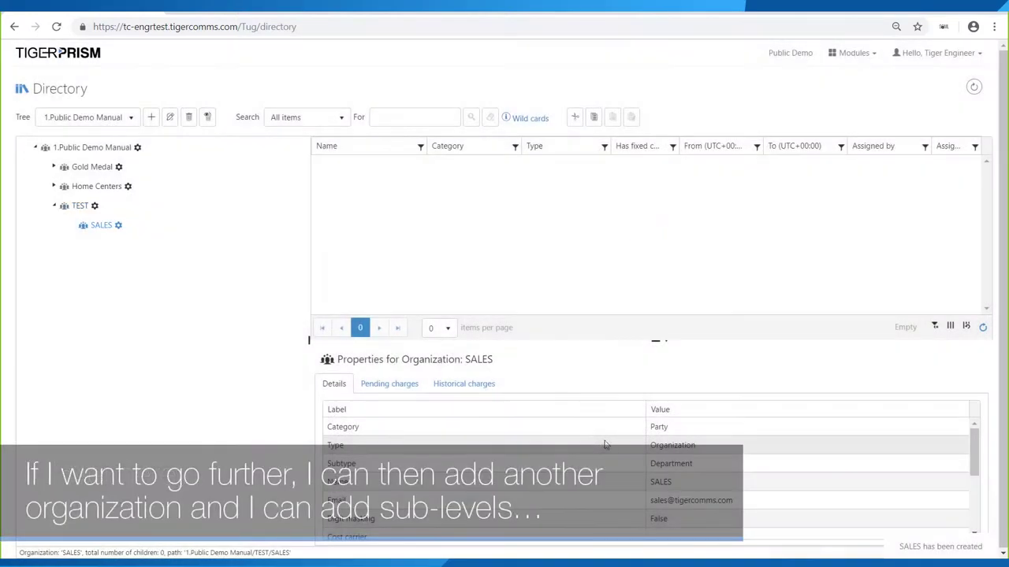
Create a Team organization named England under the SALES department.
click(118, 227)
mouse_move(161, 238)
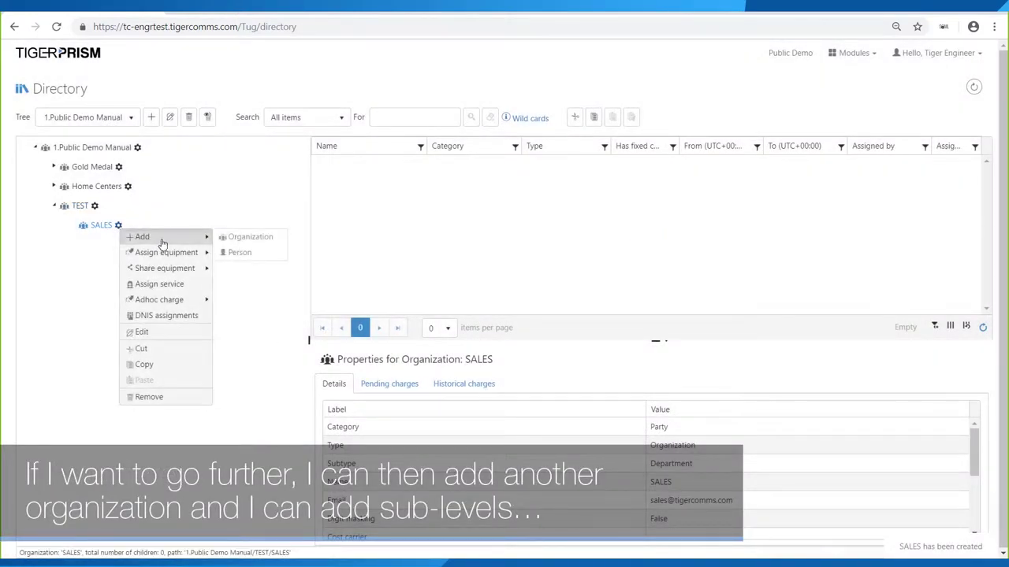
click(256, 238)
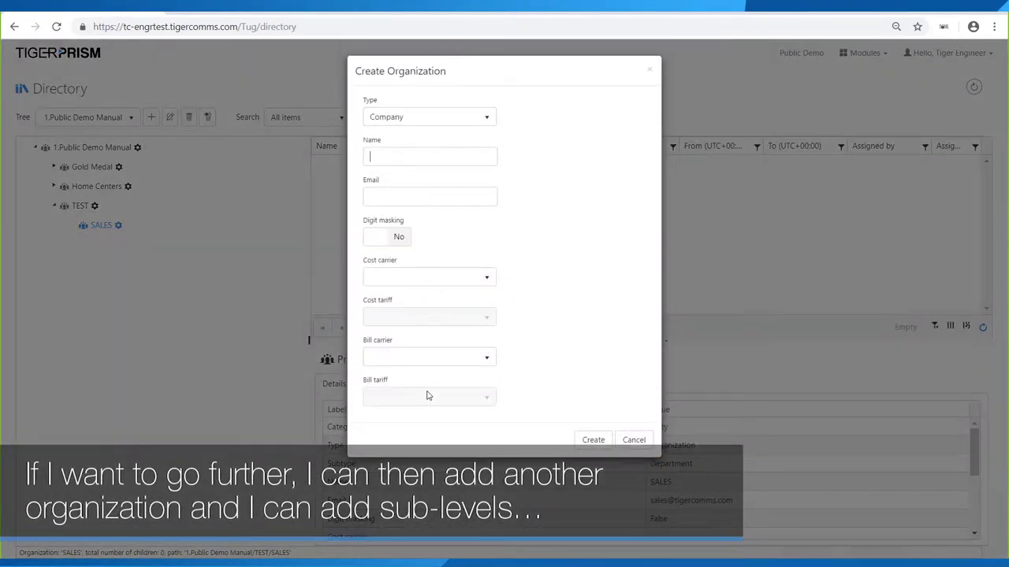
click(416, 118)
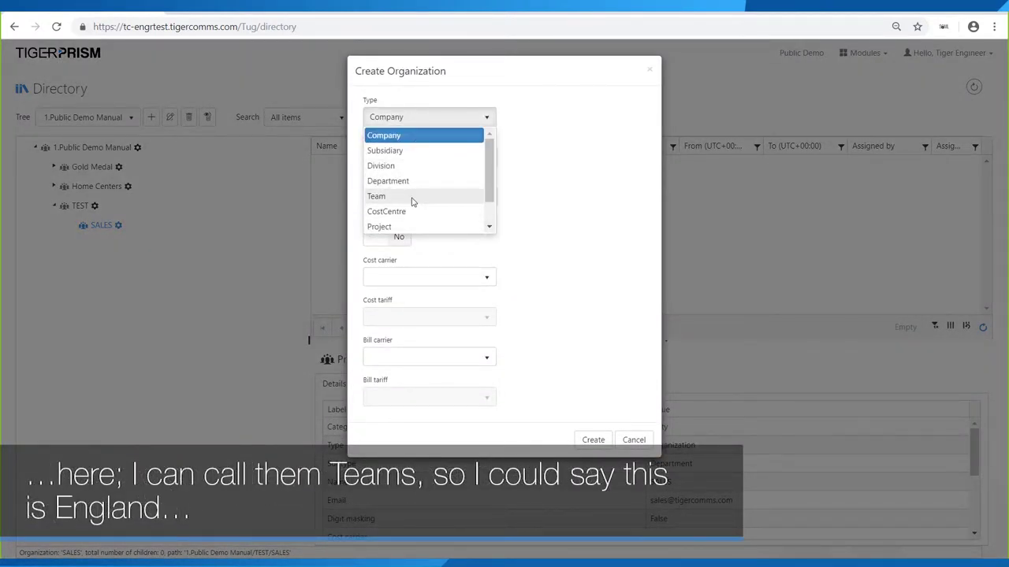
click(411, 203)
click(404, 156)
text(England)
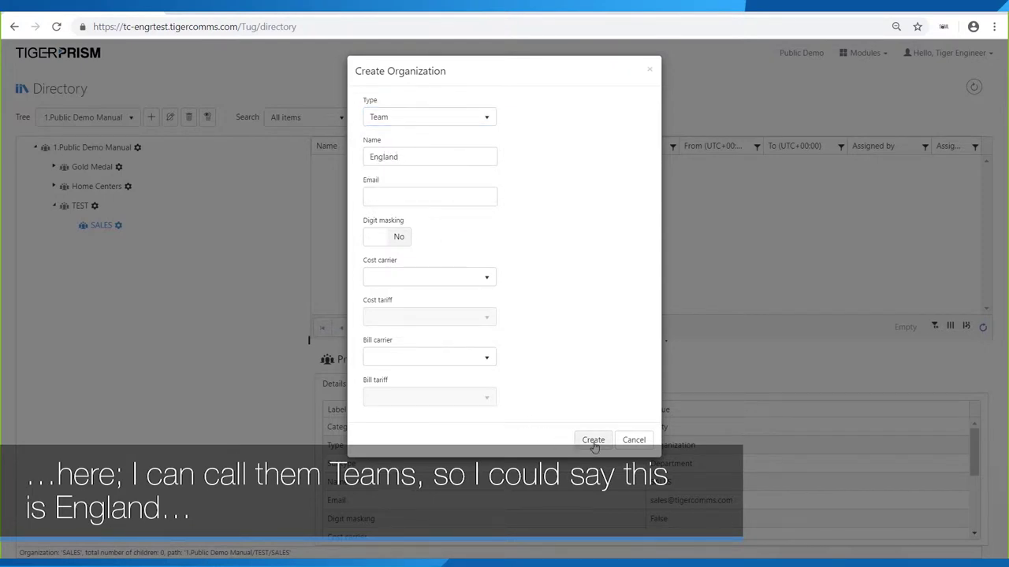
click(594, 441)
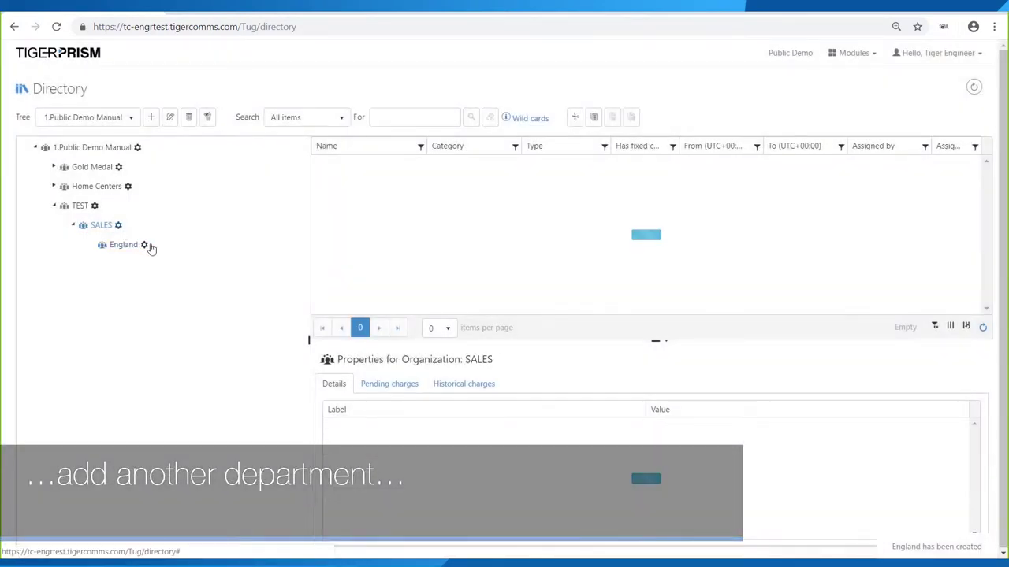
Create a second Team organization named Wales under the SALES department.
click(118, 225)
mouse_move(167, 236)
click(234, 247)
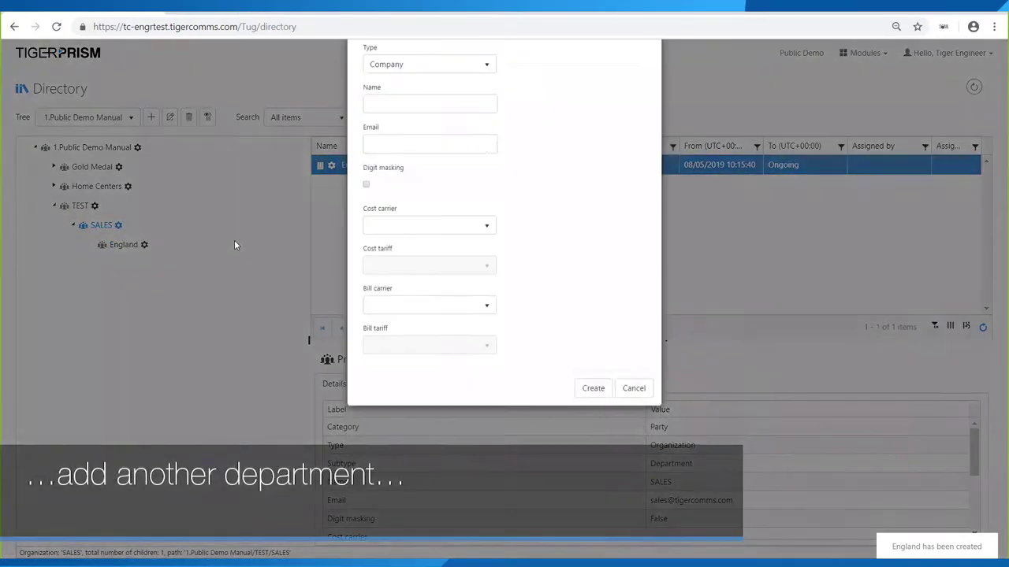
text(Wales)
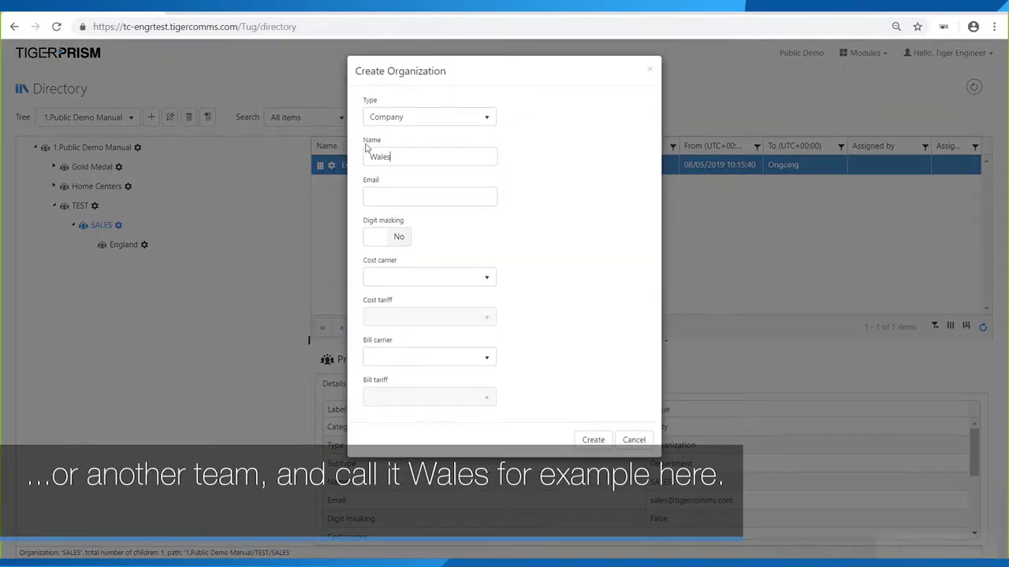
click(384, 119)
click(387, 196)
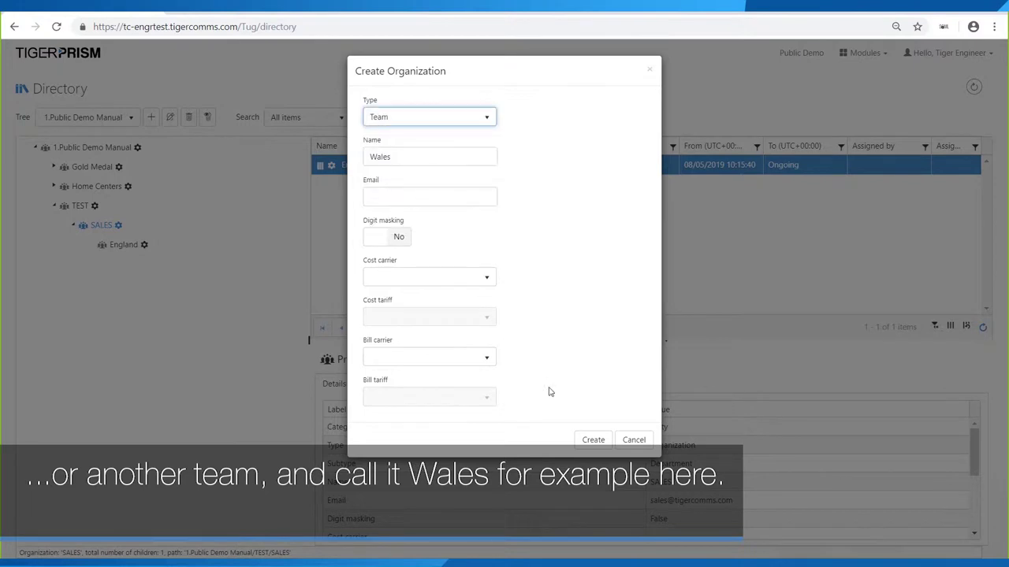
click(584, 439)
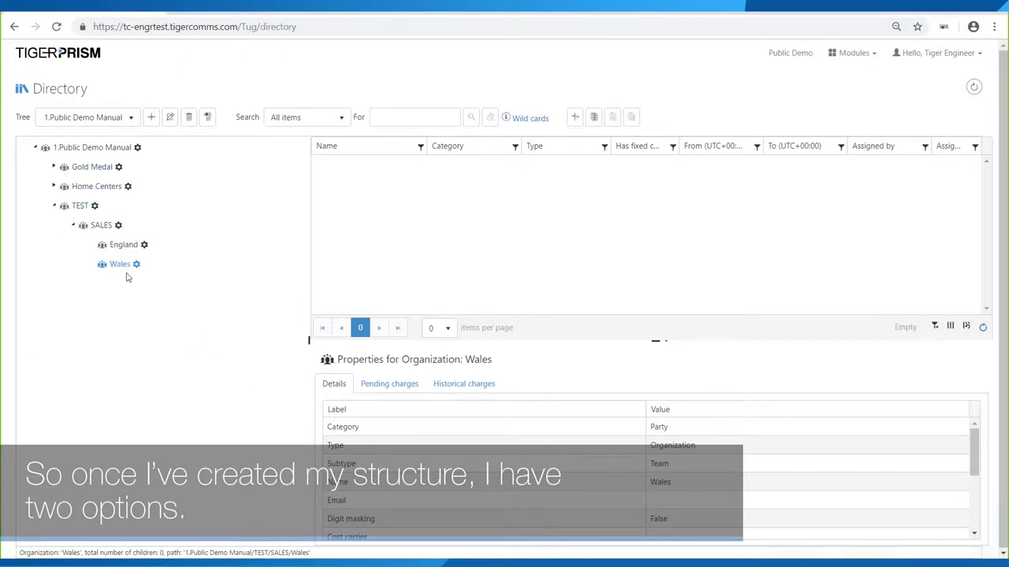
Add two existing people, the View Directory employee and the one with the job title Engineer, to the England team.
click(143, 245)
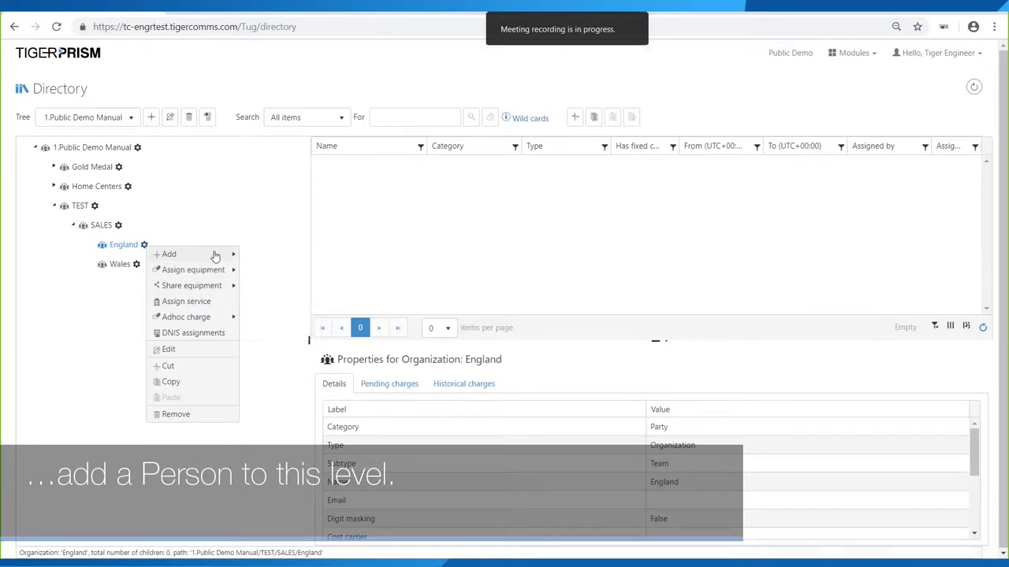
mouse_move(233, 260)
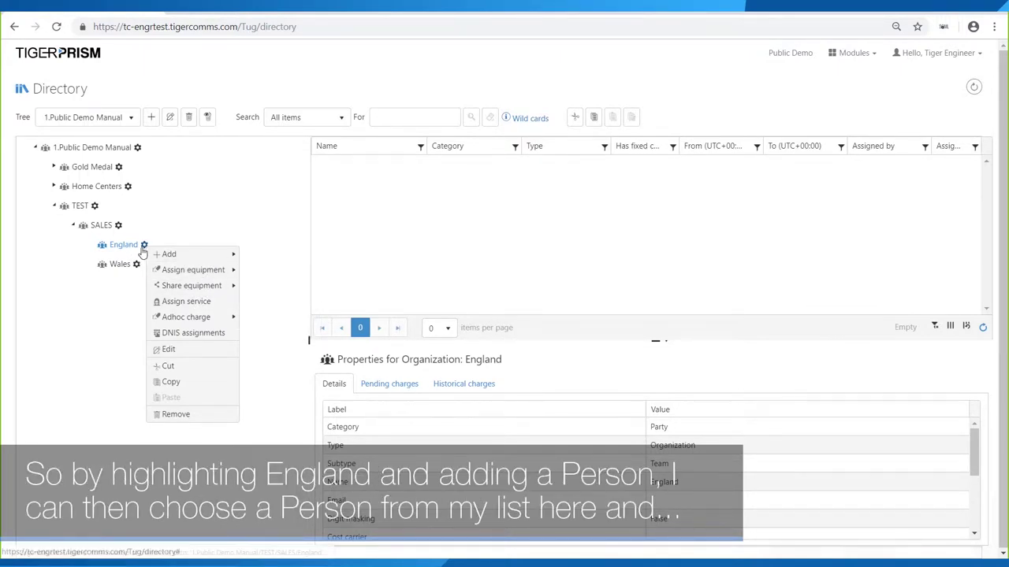
click(266, 270)
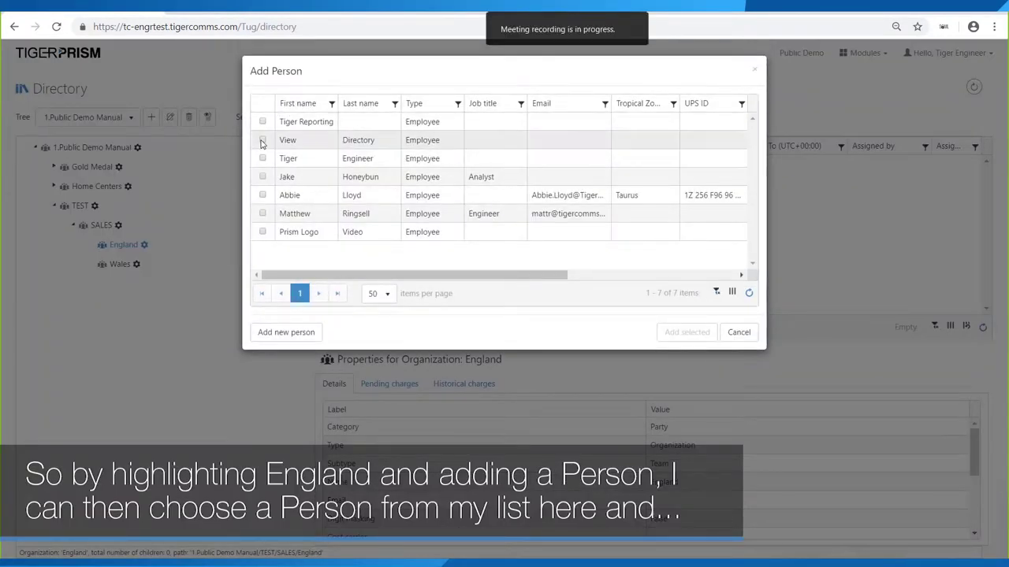
click(262, 141)
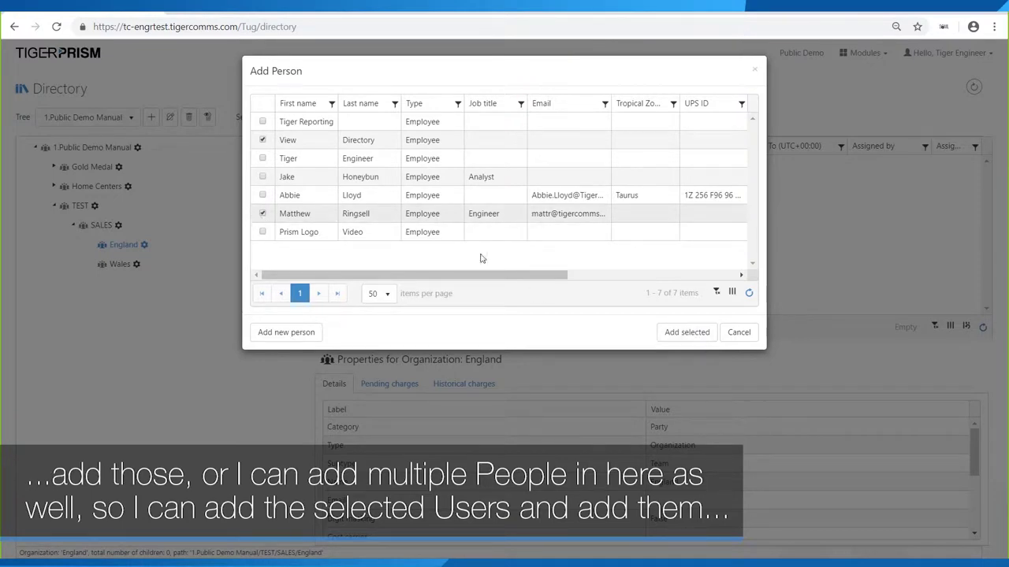
click(686, 333)
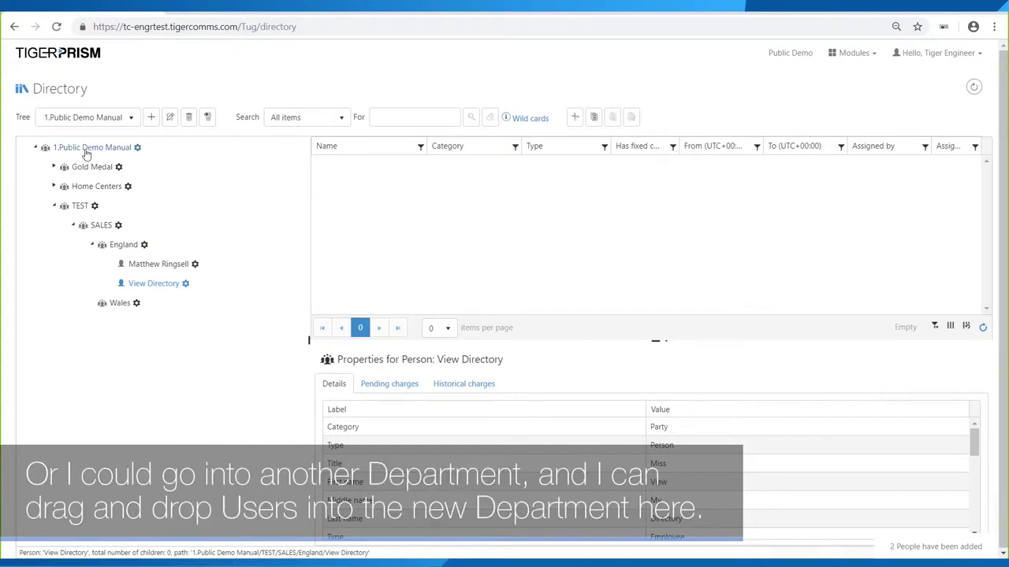
Move the first person listed under Home Centers' Apparel worker department to the Wales team and expand Wales.
click(56, 191)
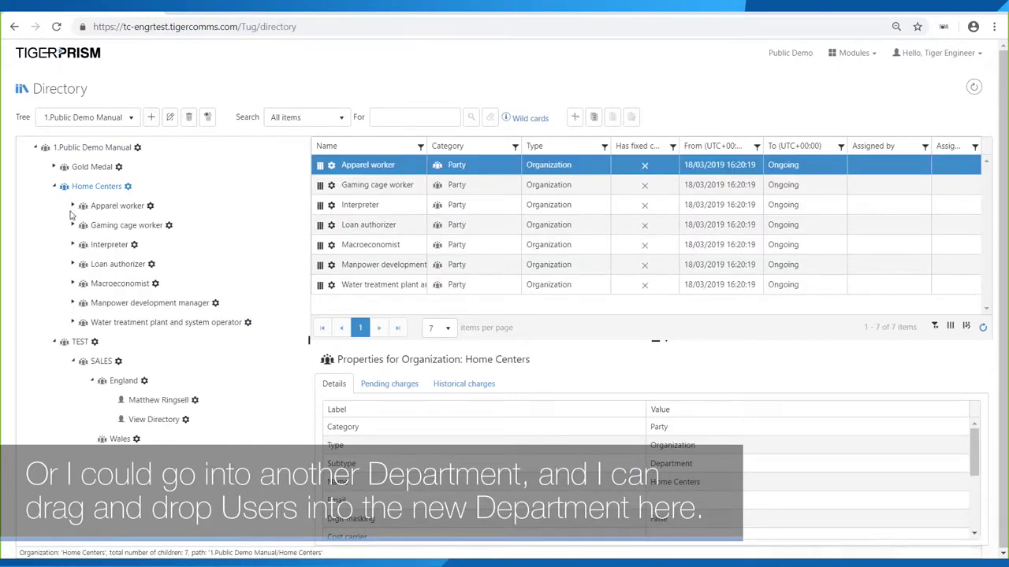
click(72, 206)
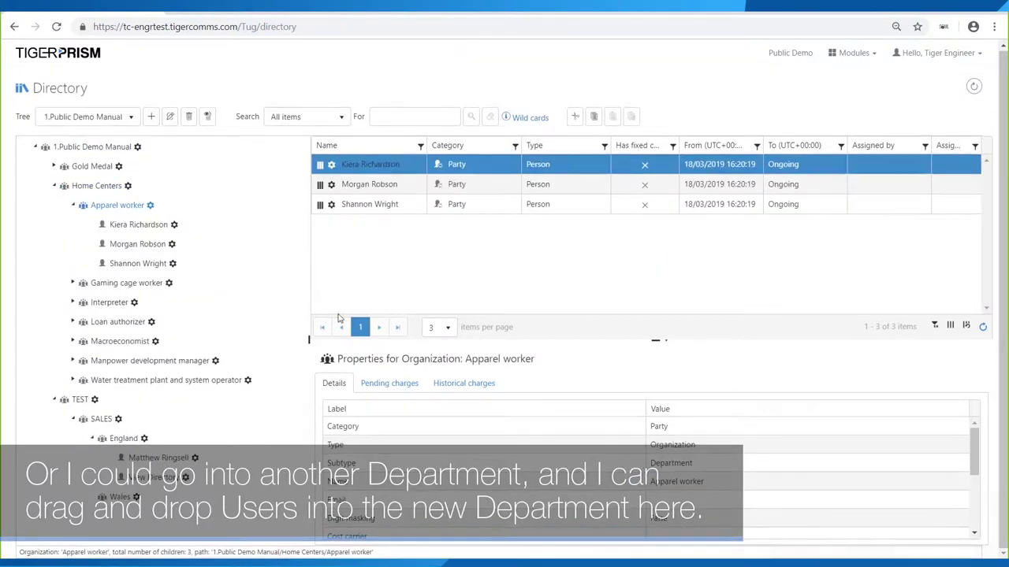
drag(371, 164, 120, 498)
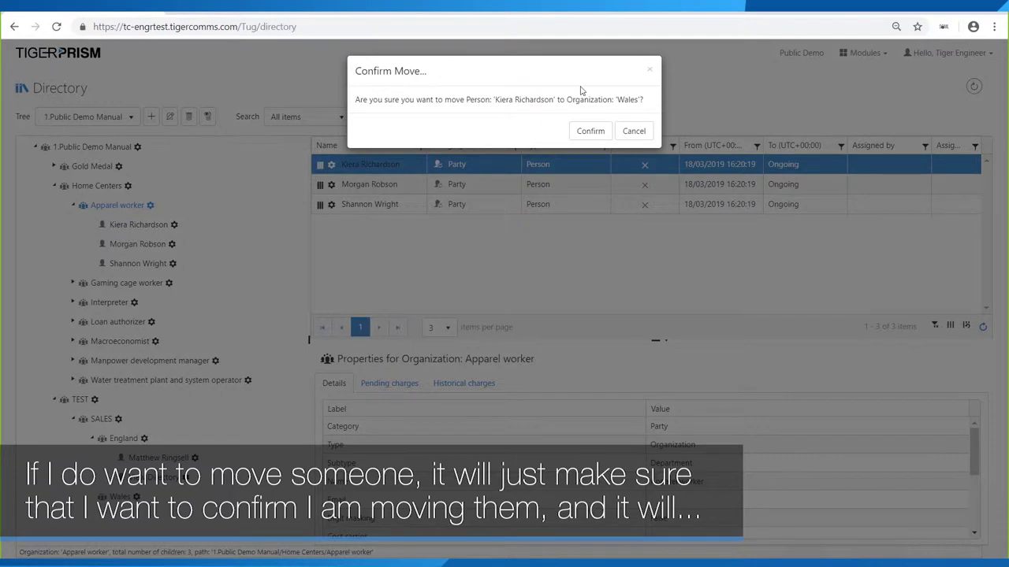
click(588, 132)
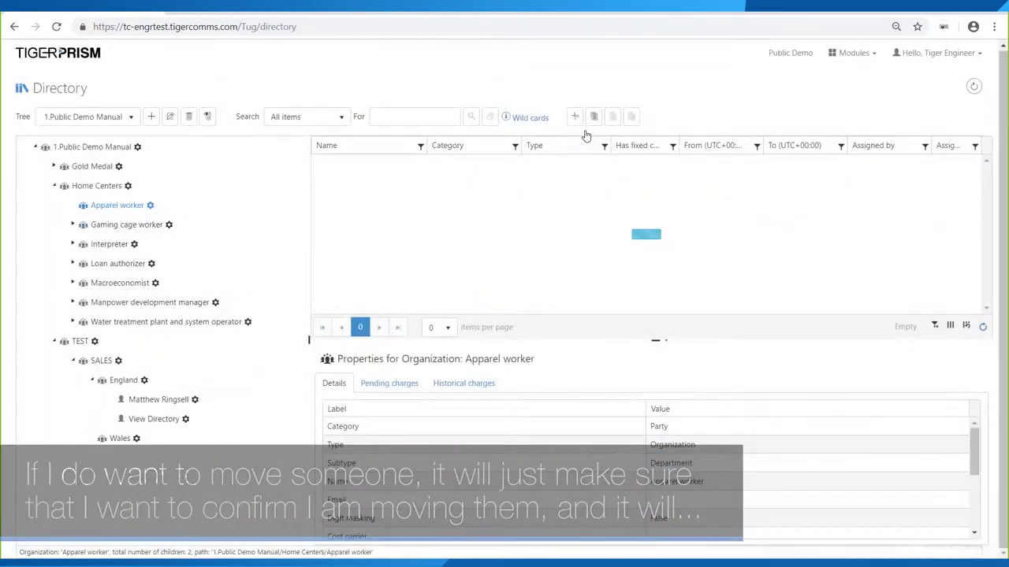
click(90, 482)
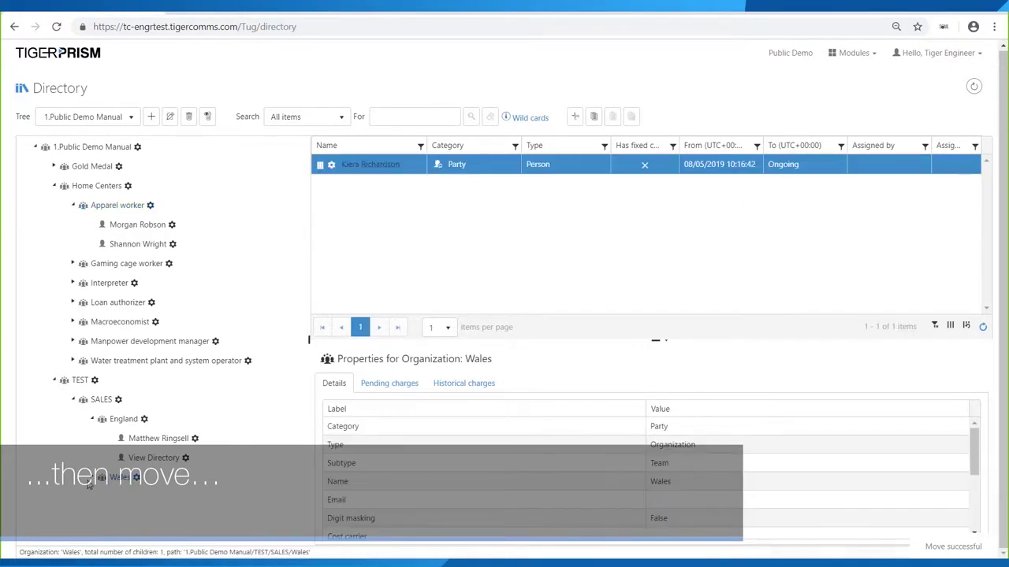
click(92, 479)
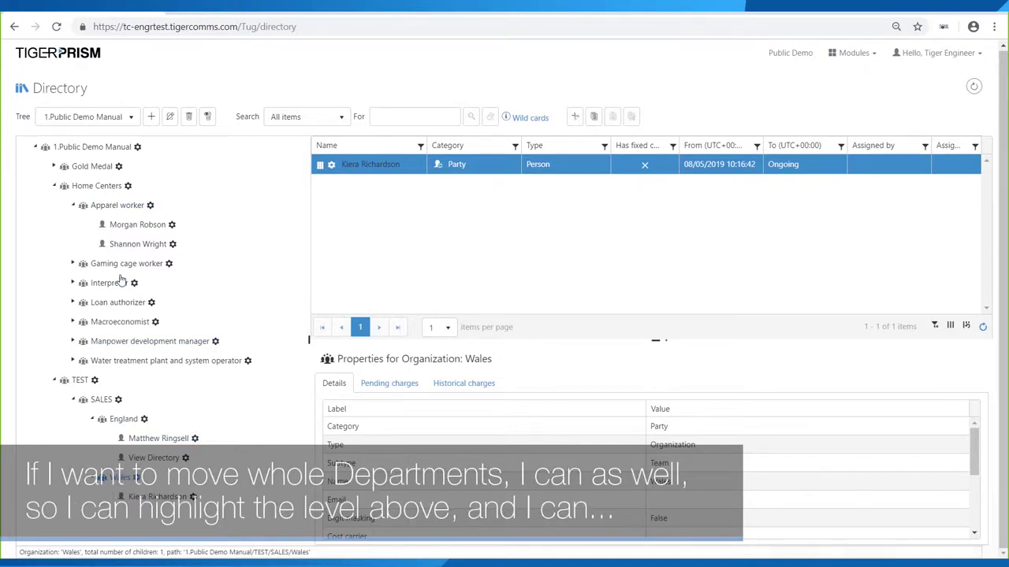
Try to move the Loan authorizer department with all its people from Home Centers into SALES.
click(72, 266)
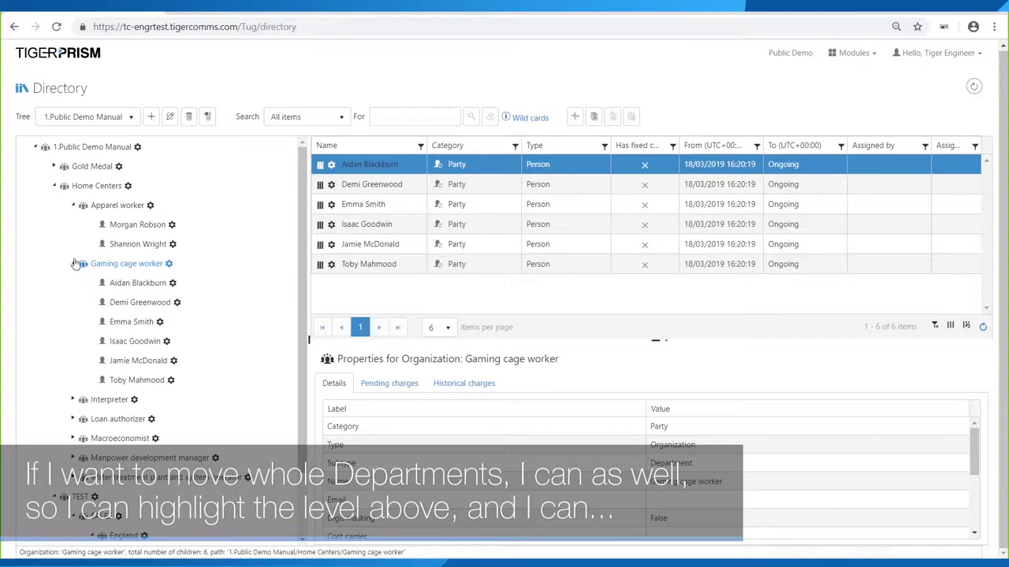
click(96, 185)
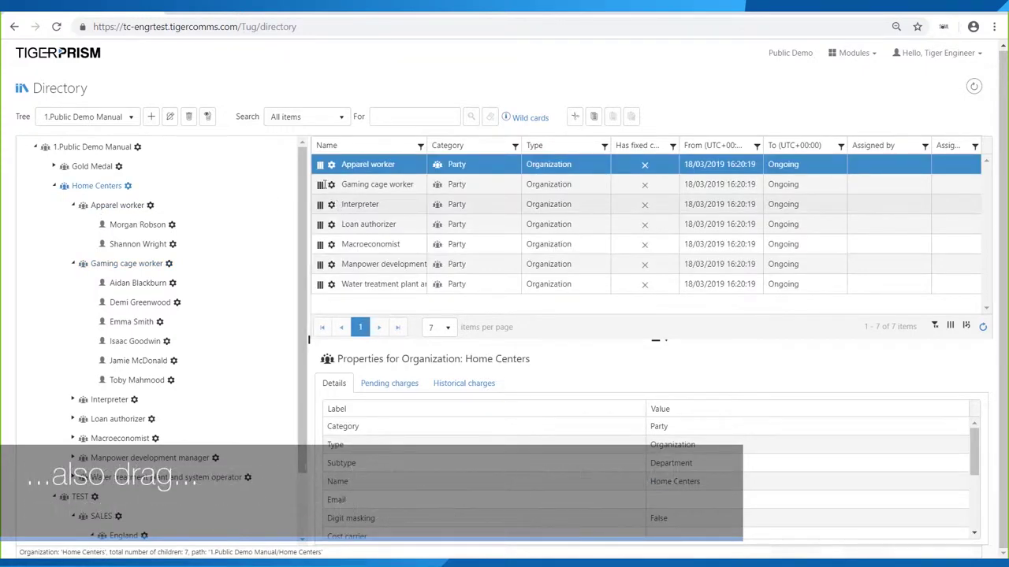
drag(320, 225, 98, 442)
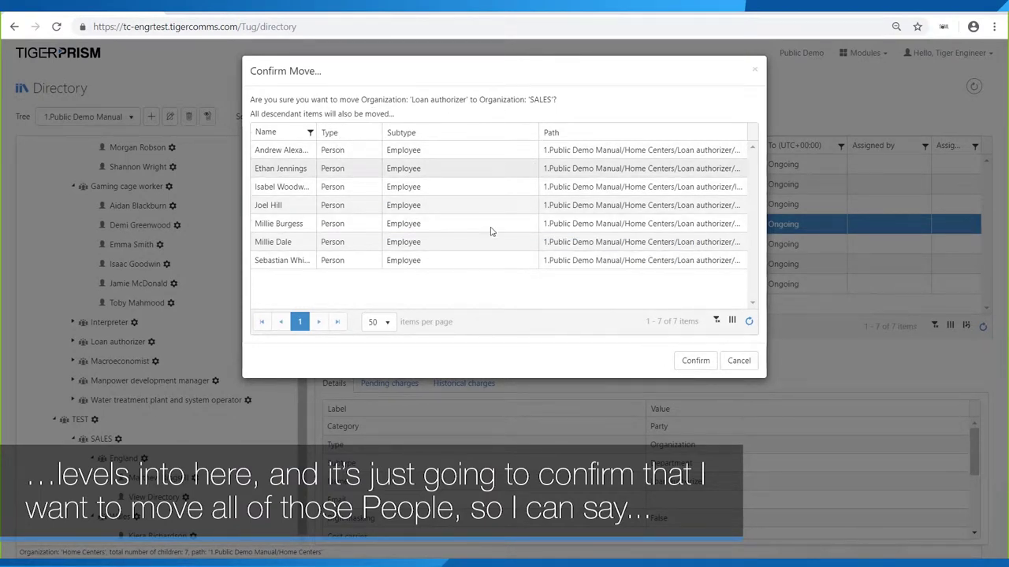
click(709, 360)
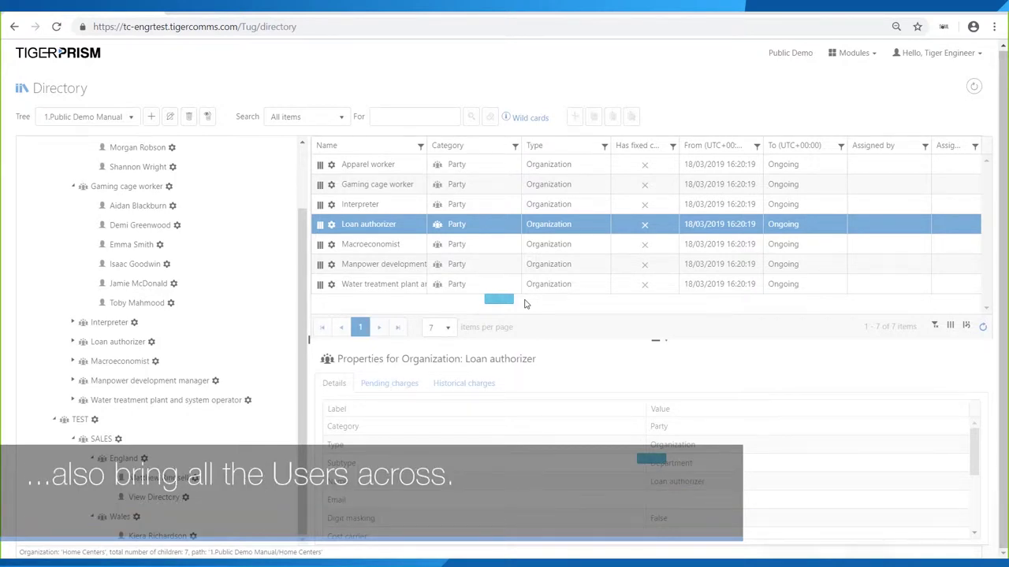
Reload the directory, expand TEST down to the England and Wales teams, and view the equipment assigned to the person in Wales.
click(56, 26)
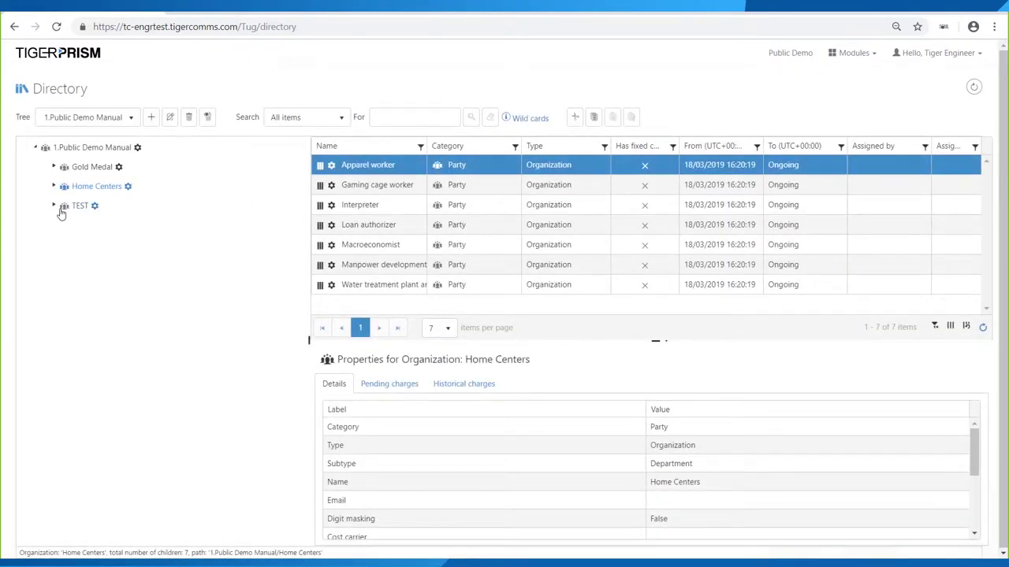
click(58, 207)
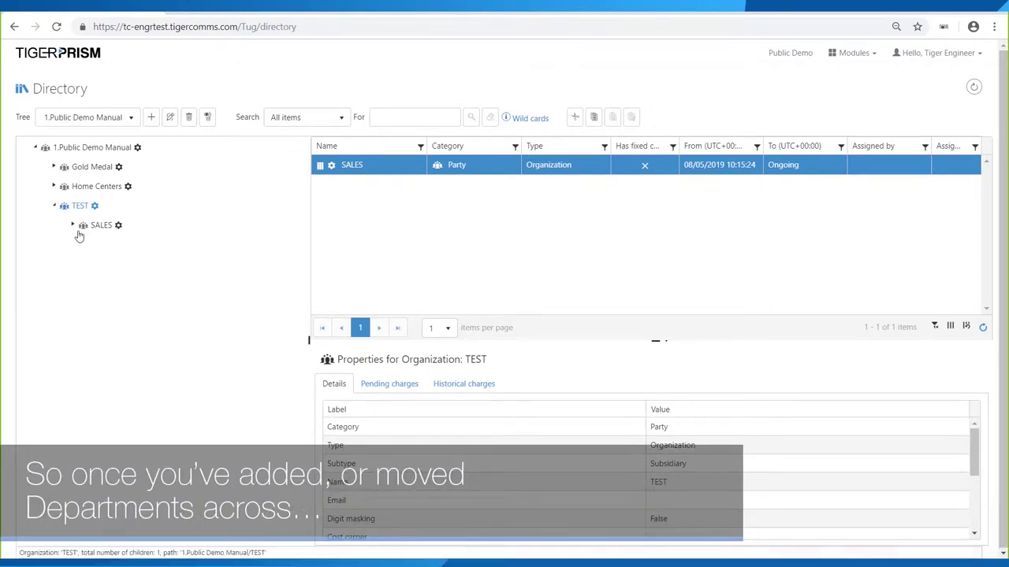
click(74, 227)
click(123, 245)
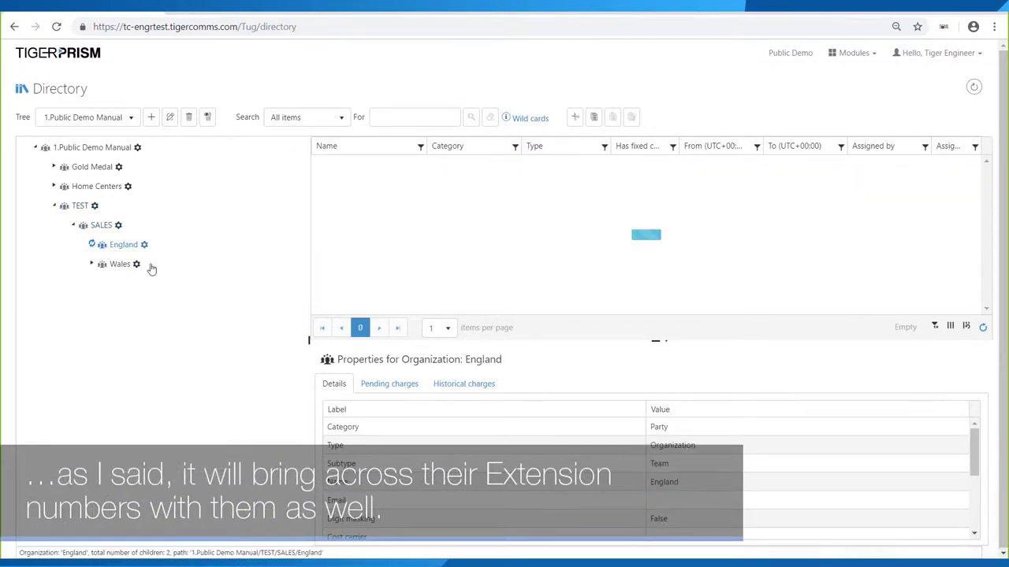
click(93, 303)
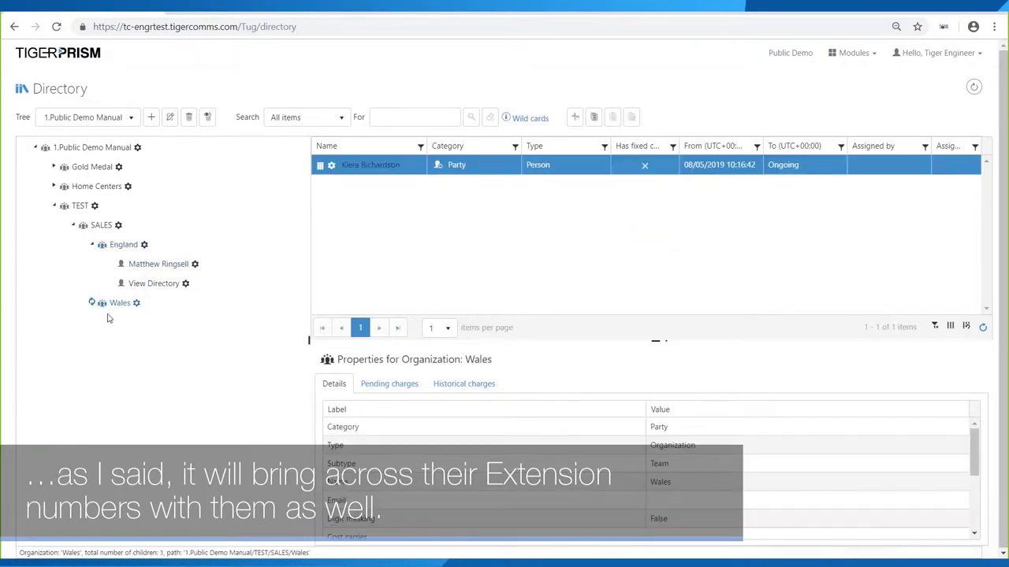
click(141, 323)
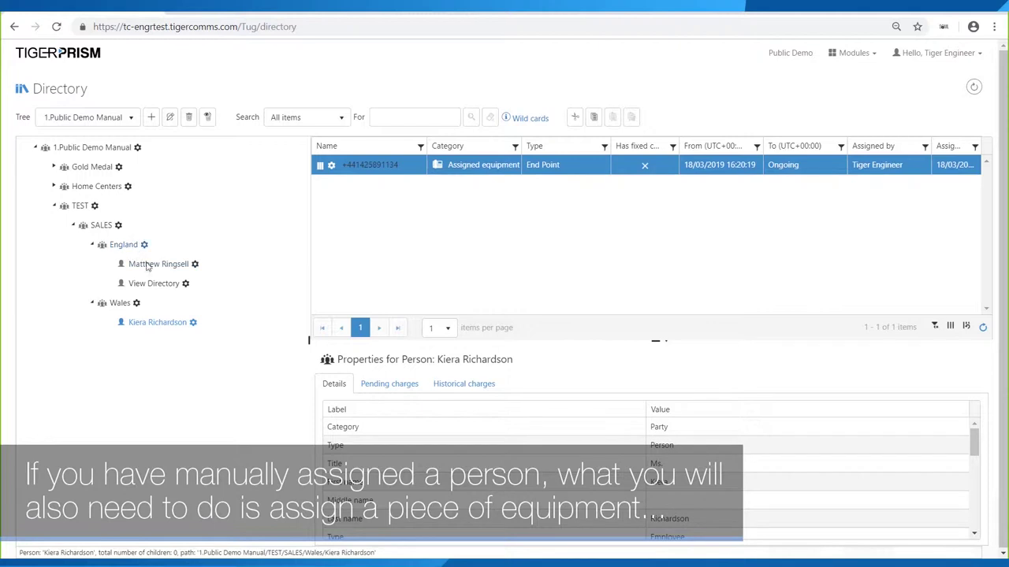
Assign the first two existing end points in the list to the first person in the England team, leaving Is charged on Yes.
click(194, 265)
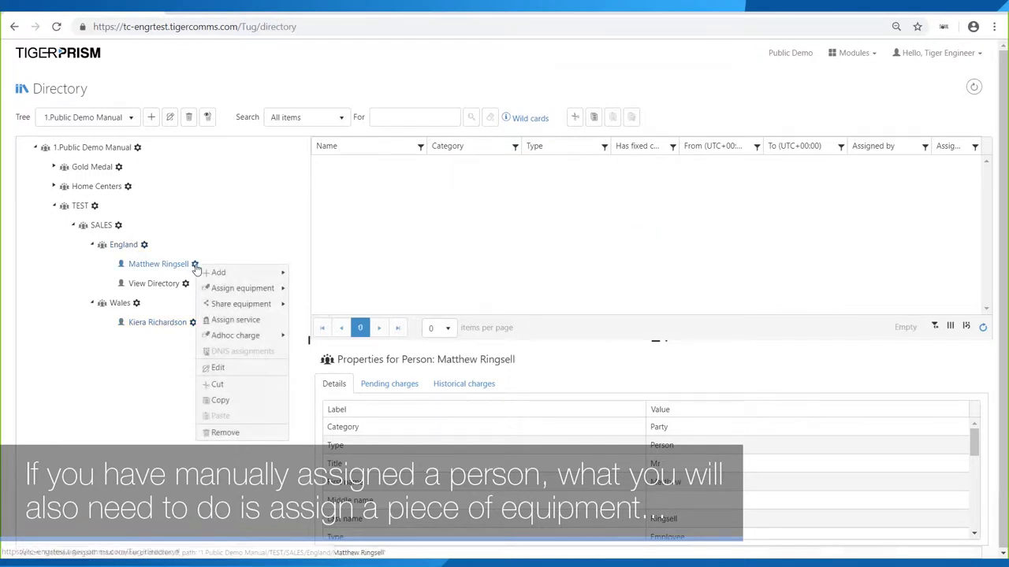
mouse_move(233, 292)
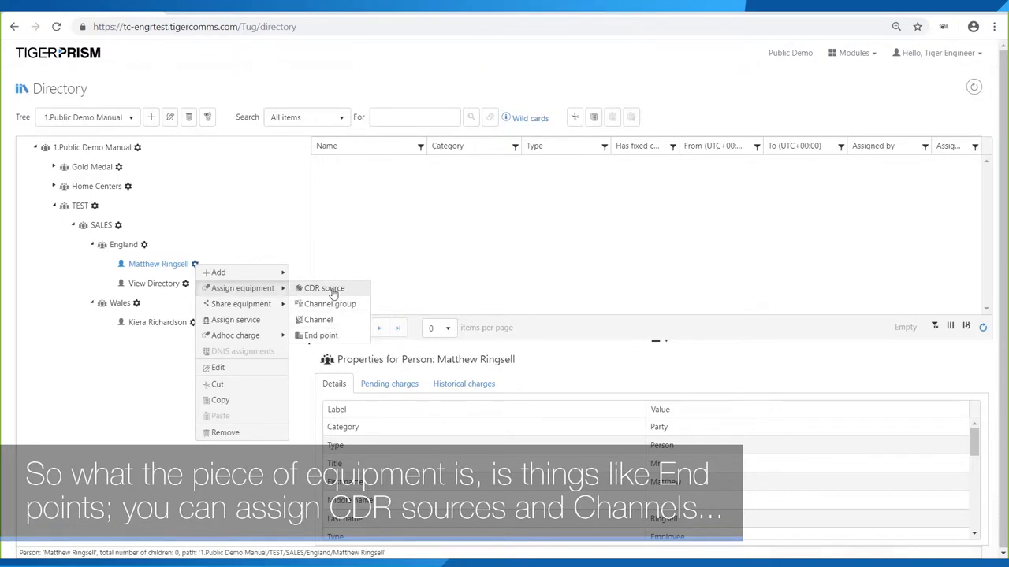
click(313, 337)
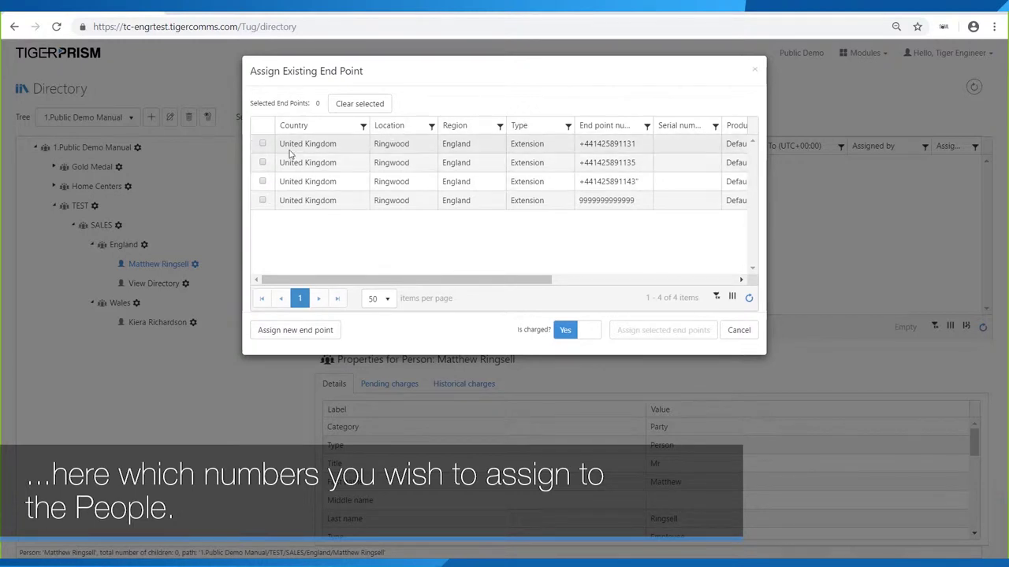
click(264, 144)
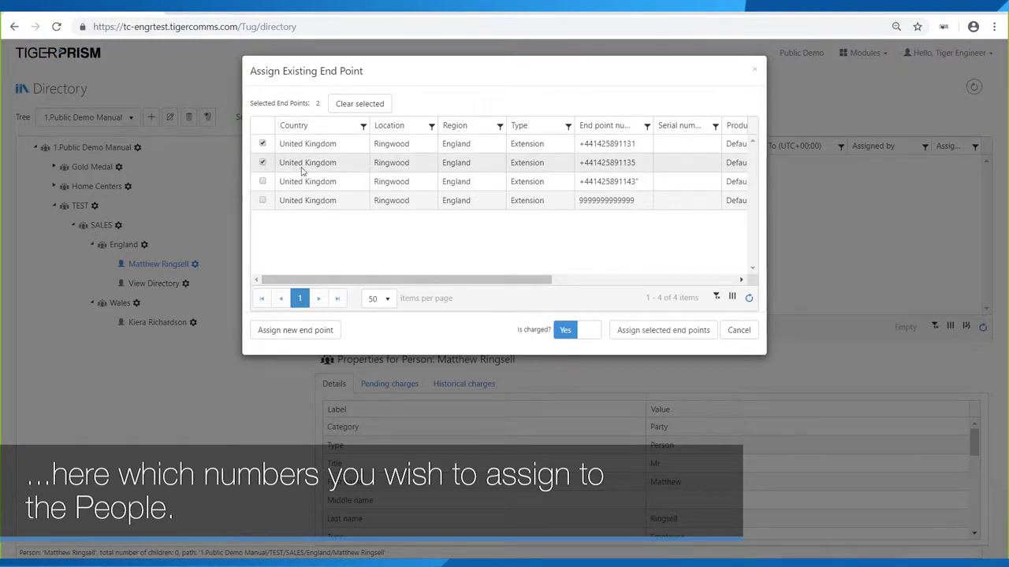
click(671, 330)
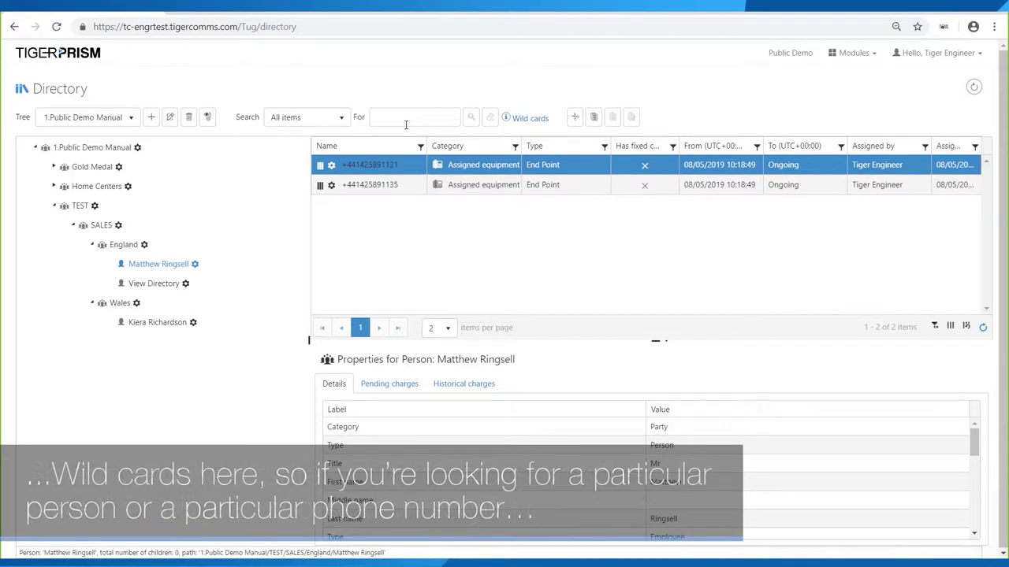
Check the wild card help and search all items for a partial first name enclosed in % wild cards.
click(526, 122)
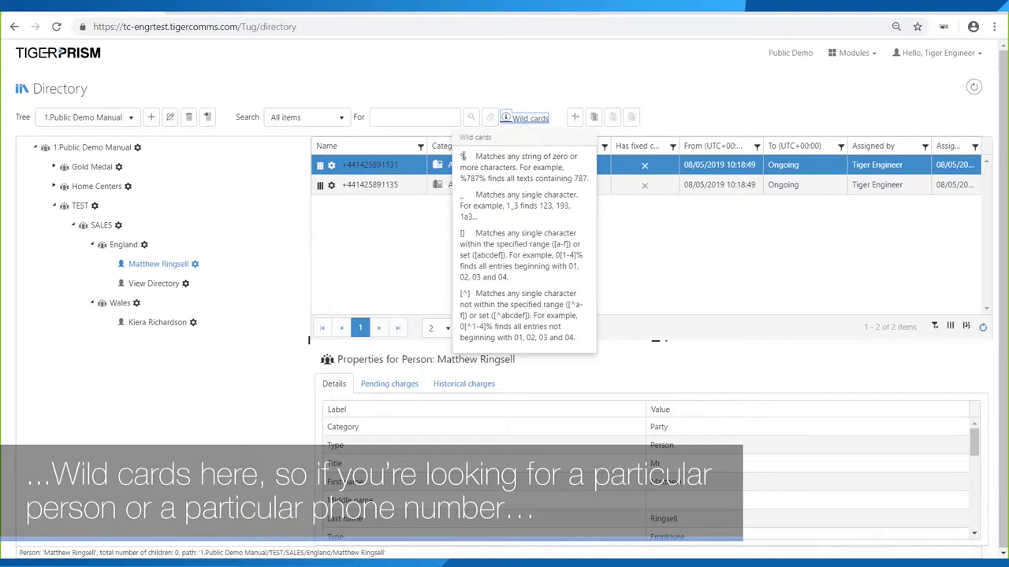
click(404, 119)
text(%mat)
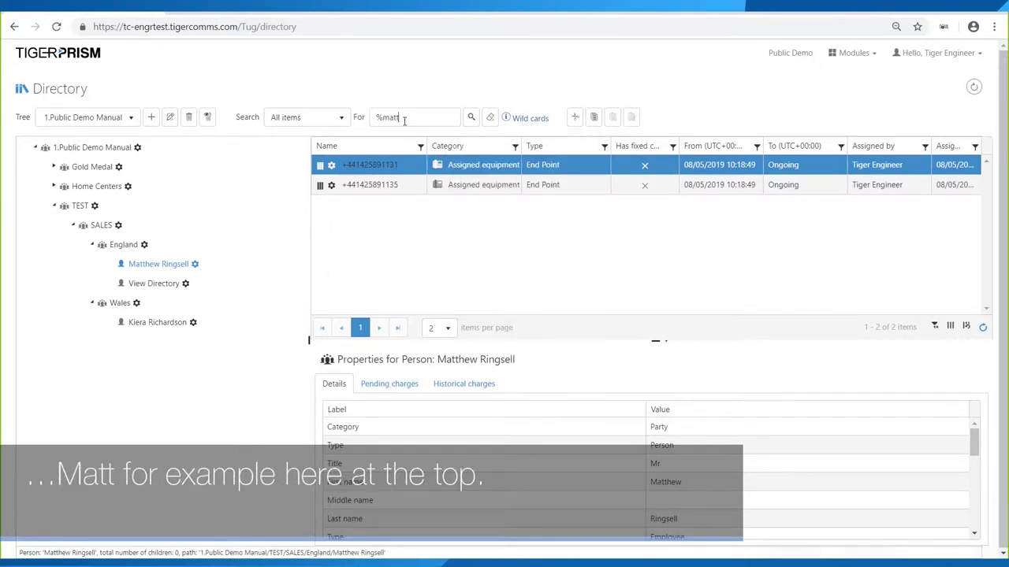
text(t)
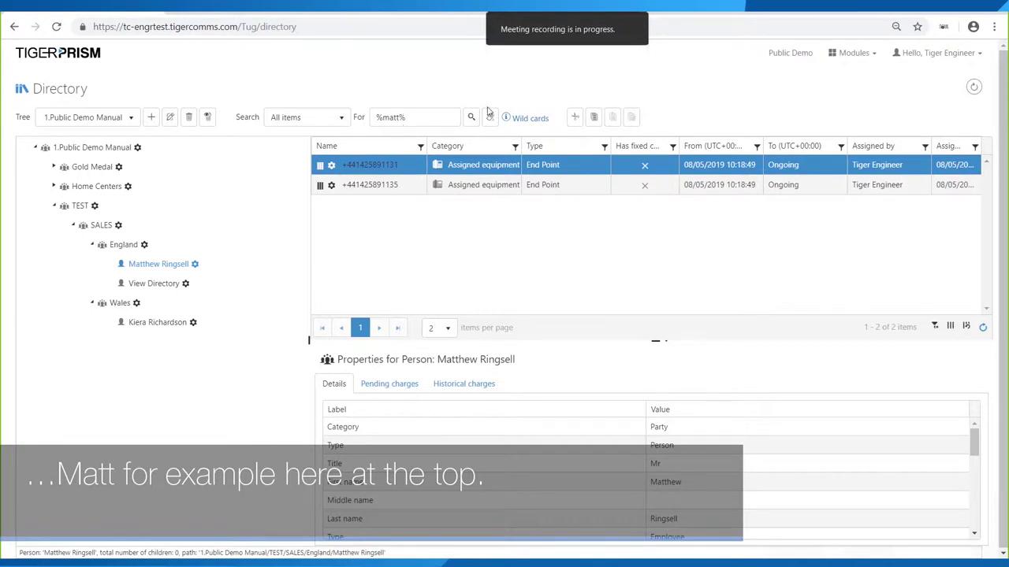
click(473, 118)
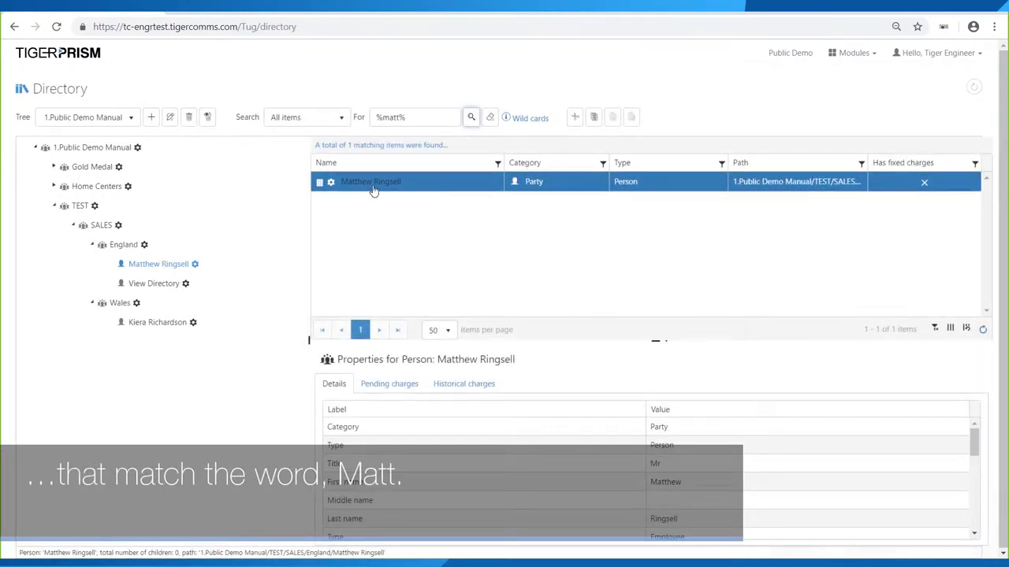
Search all items for two different surnames one after the other, each enclosed in % wild cards.
drag(400, 118, 387, 118)
text(smith)
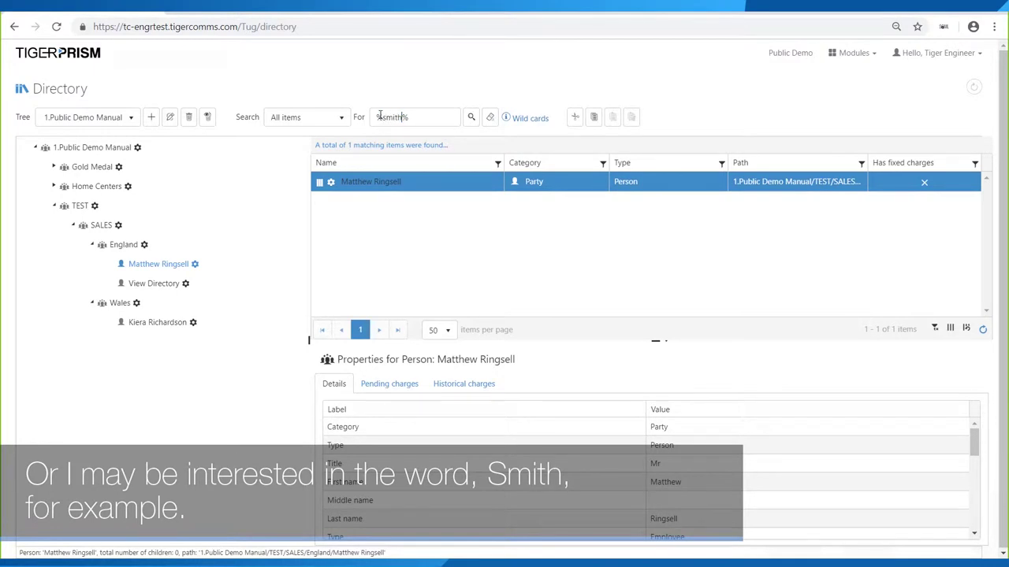
click(472, 117)
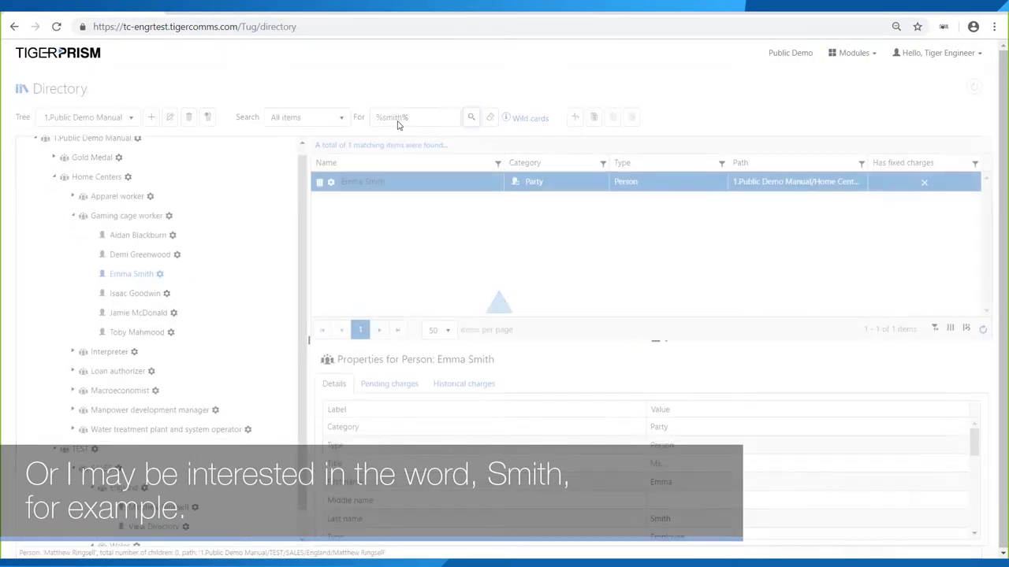
drag(401, 117, 376, 117)
text(Poole%)
click(470, 118)
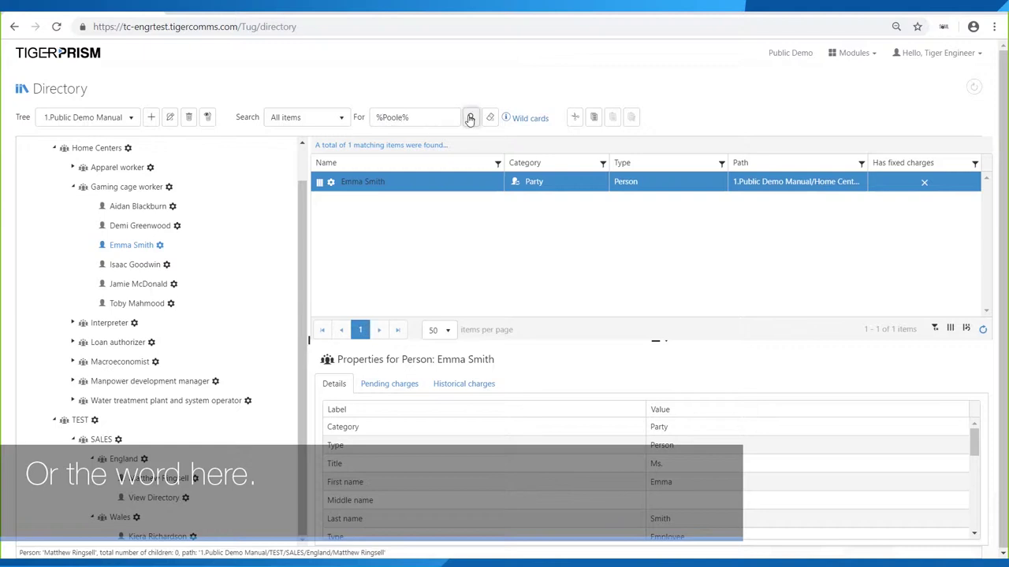
scroll(192, 248, up, 2)
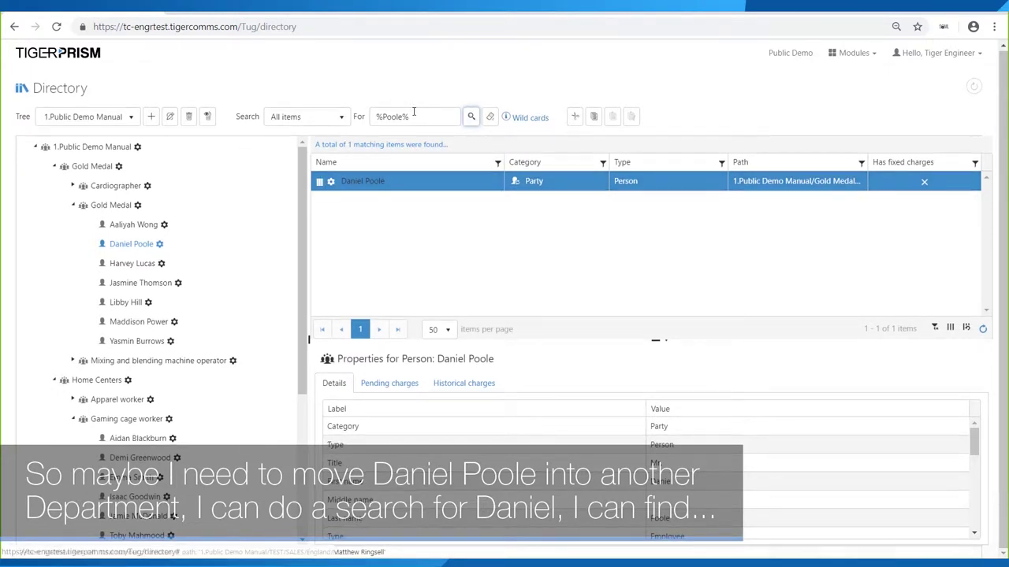
drag(318, 184, 101, 424)
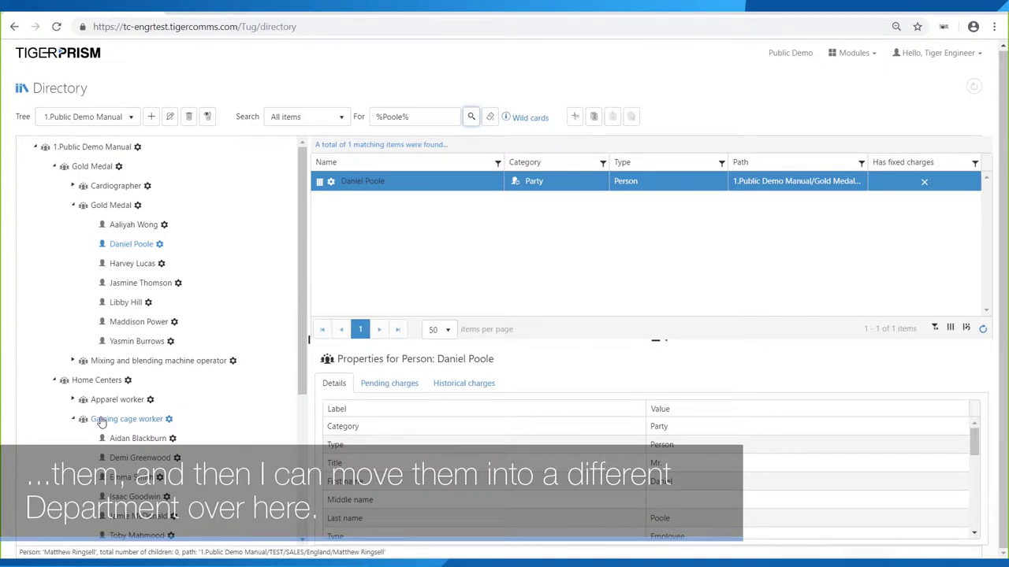
scroll(308, 236, down, 3)
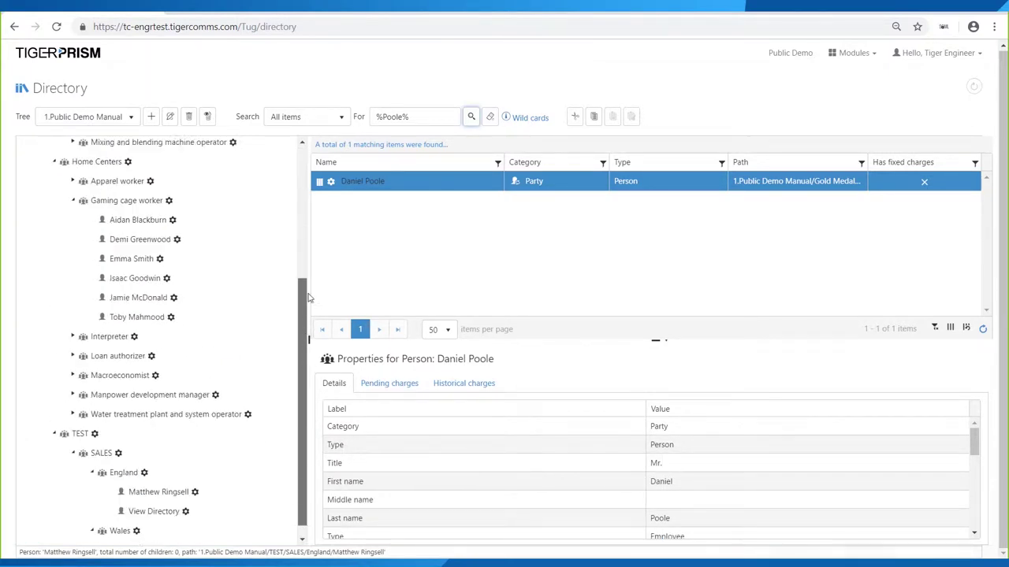
scroll(307, 315, up, 3)
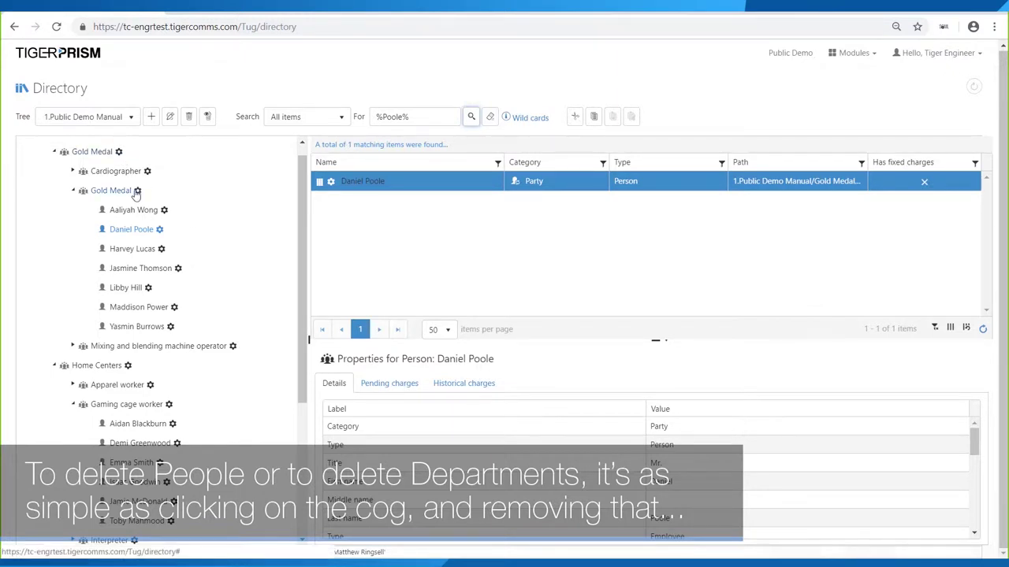
Remove the person found by the last surname search from the Gold Medal department and confirm the removal.
click(159, 230)
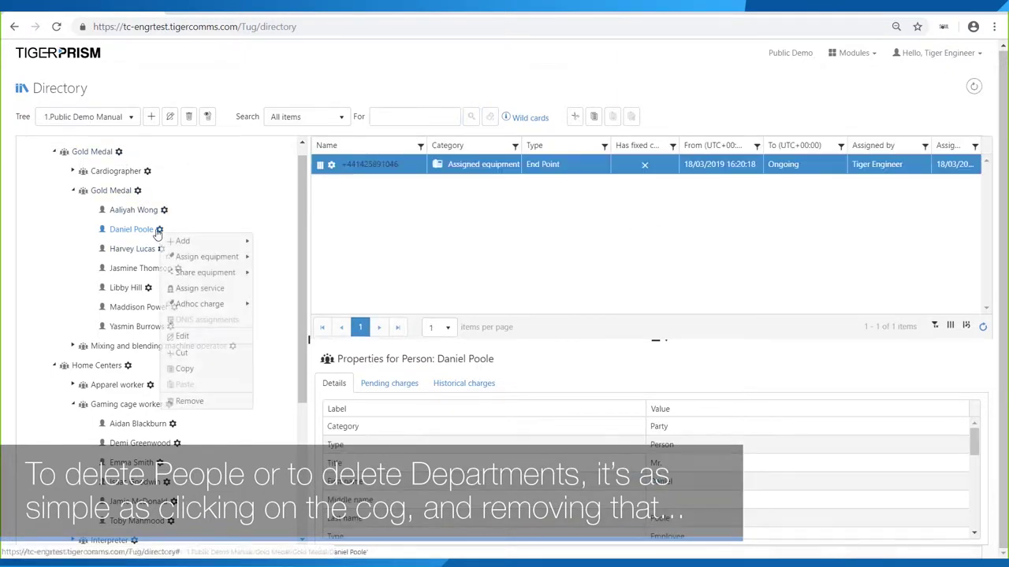
click(189, 402)
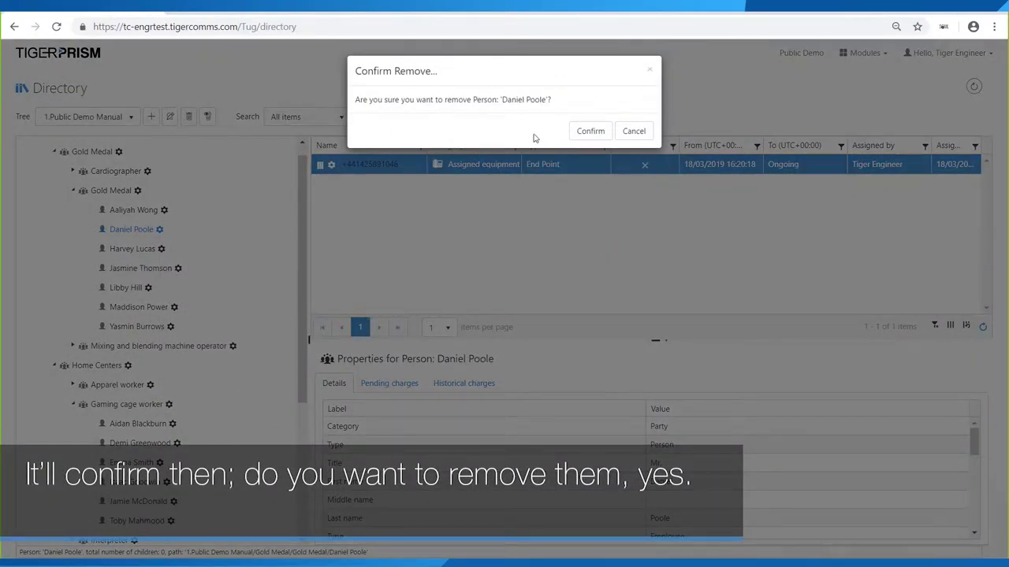
click(590, 132)
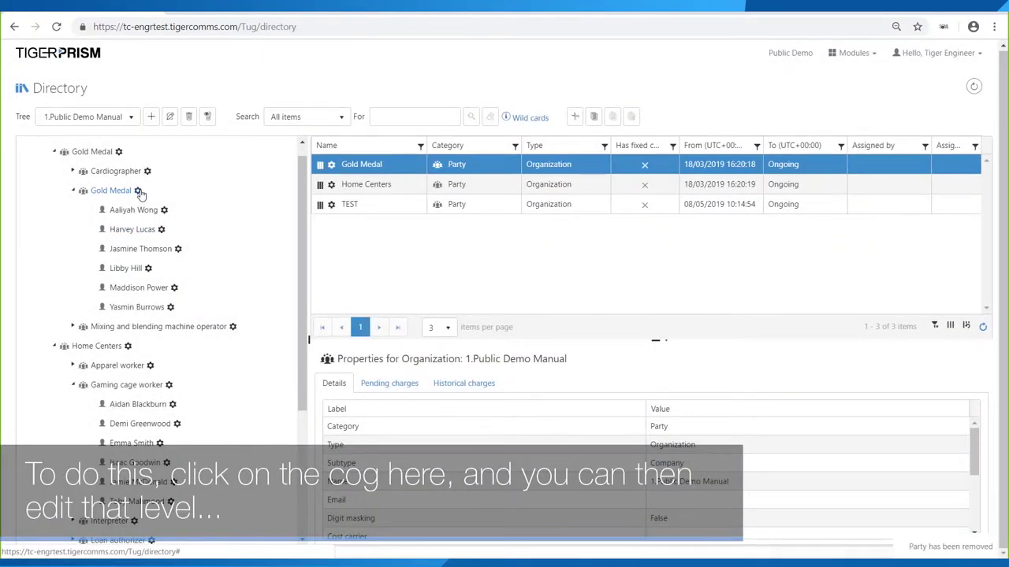
Rename the Gold Medal department nested under the upper Gold Medal organization as "Gold Medal New" and save it.
click(138, 191)
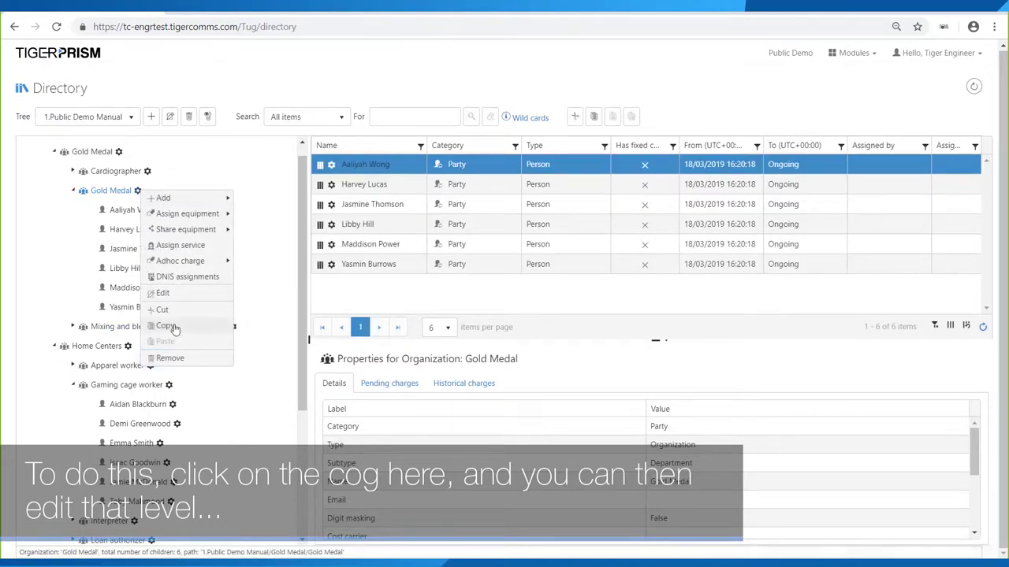
click(168, 294)
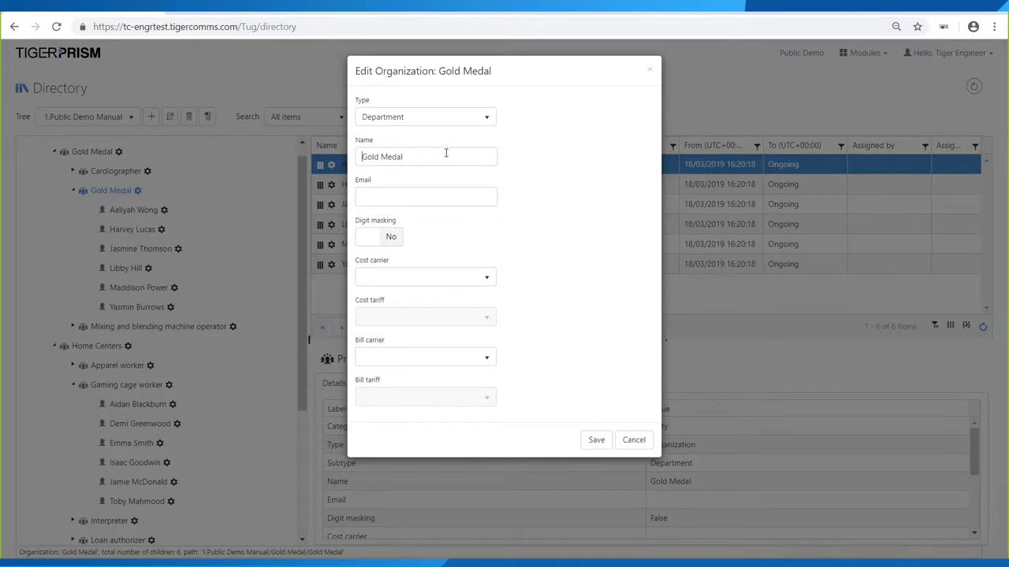
click(445, 156)
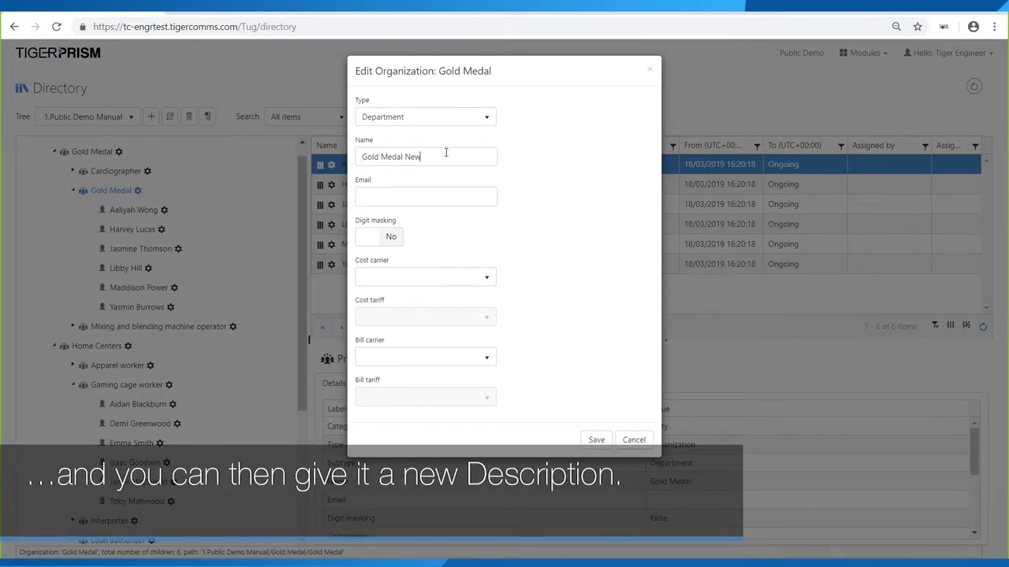
click(594, 441)
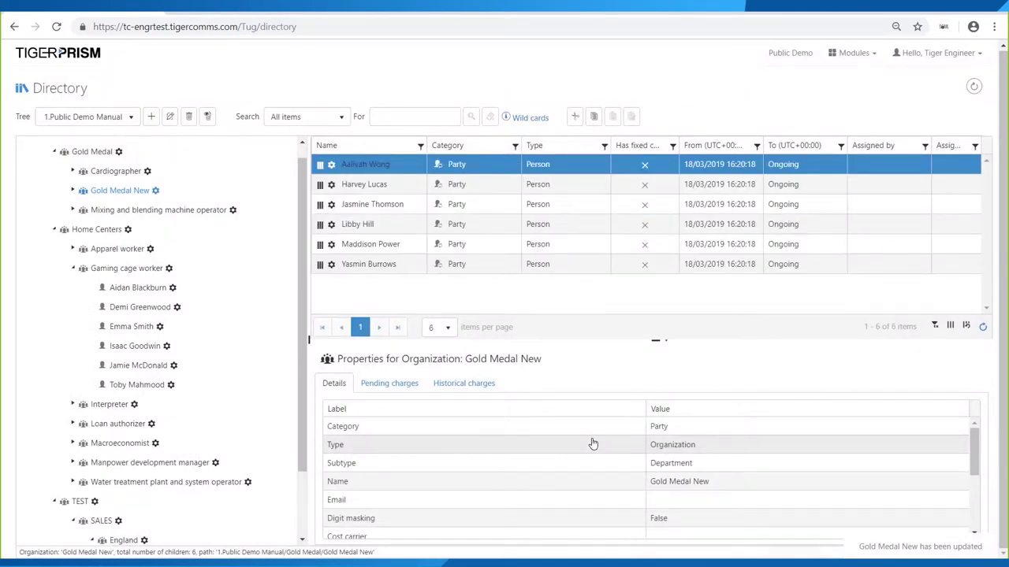
Switch to 1.Public Demo Tree (Is synchronized), expand Gold Medal and show the actions available for Cardiographer, including Copy.
click(121, 126)
click(92, 156)
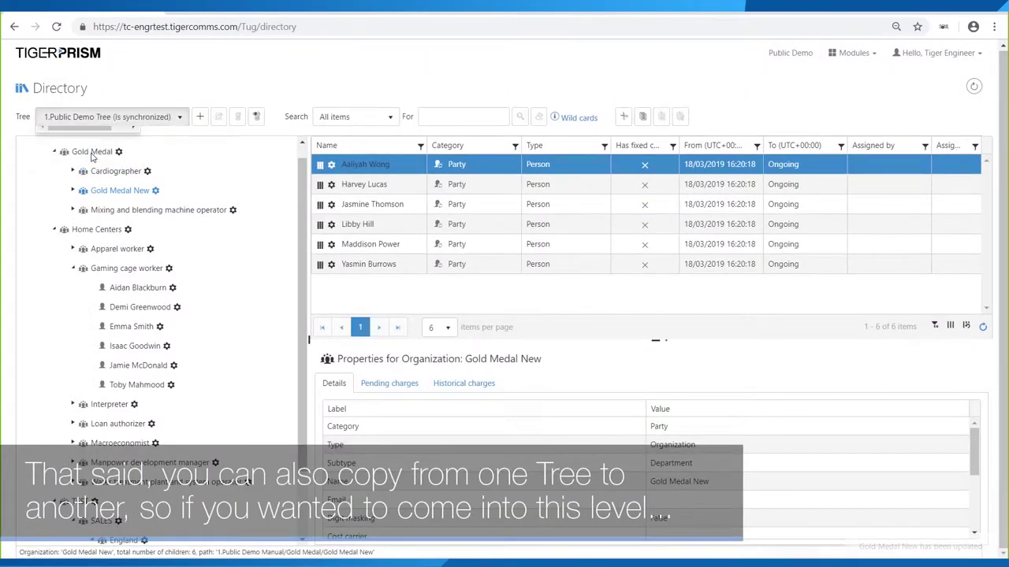
click(33, 147)
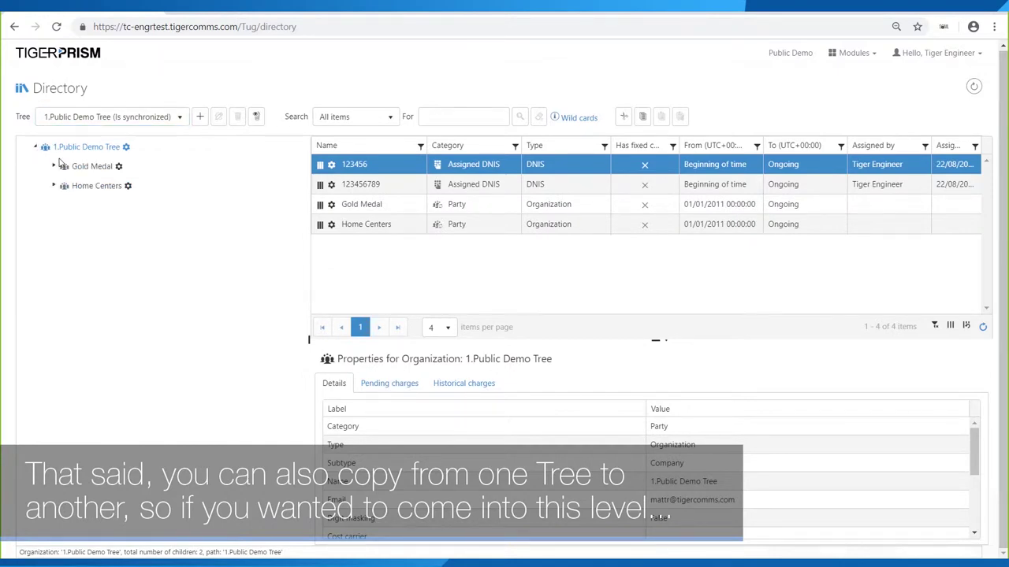
click(59, 165)
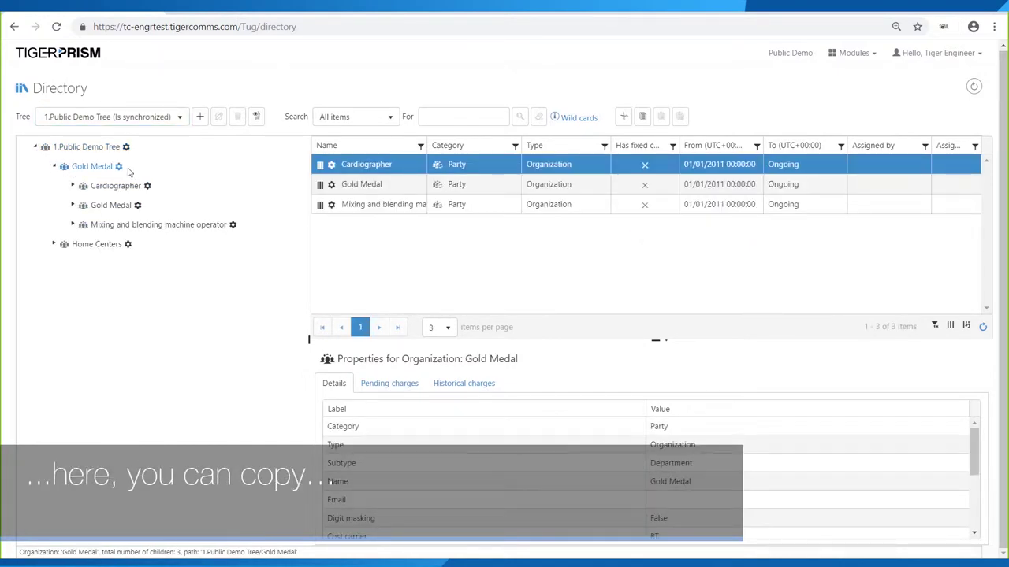
click(147, 186)
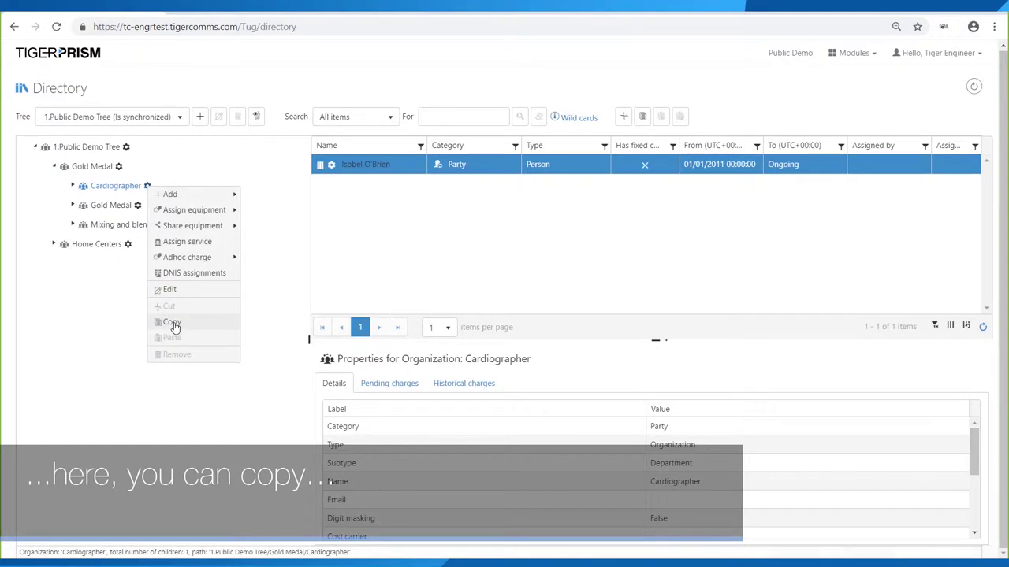
Return to the 1.Public Demo Manual tree and show the actions available for its root organization, including Paste.
click(110, 117)
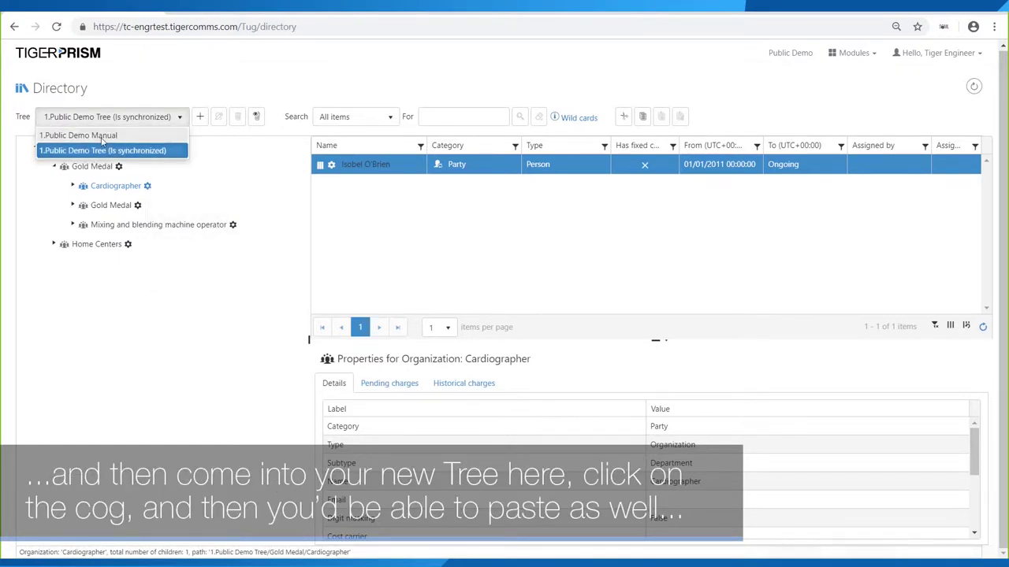
click(101, 138)
click(138, 148)
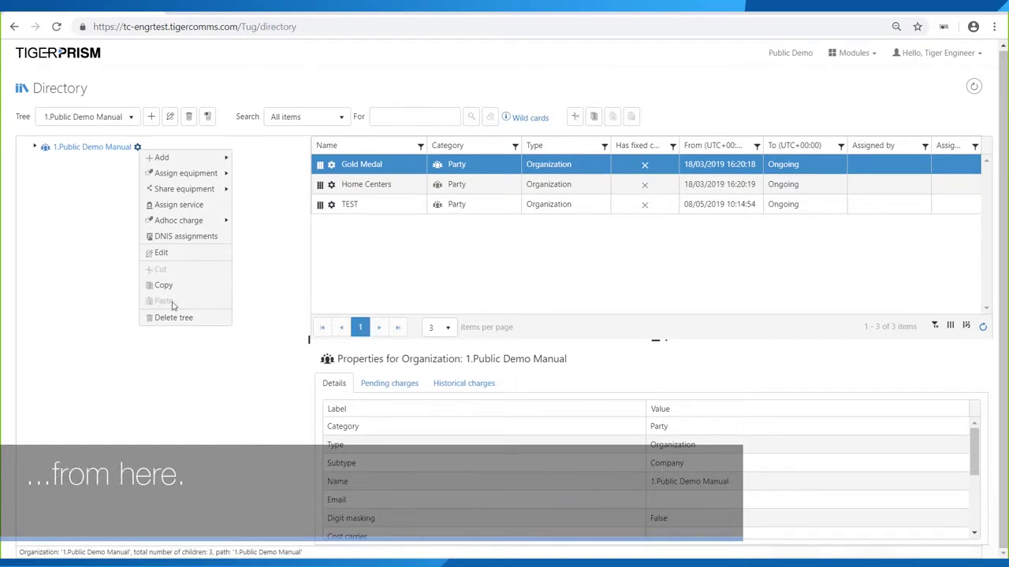
Expand TEST down to the England and Wales teams and examine the start dates of their people and the first England person's end points.
click(34, 148)
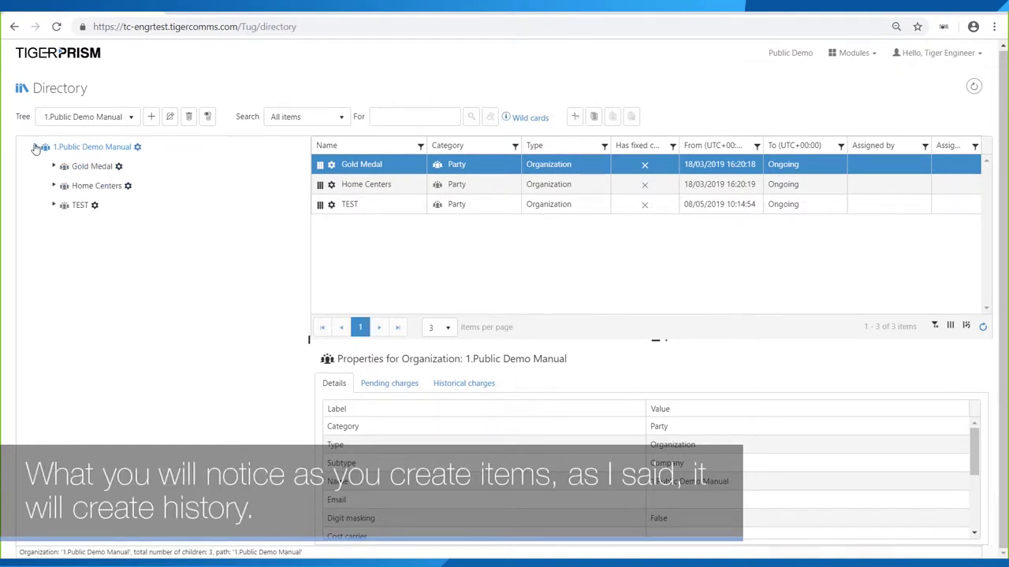
click(53, 205)
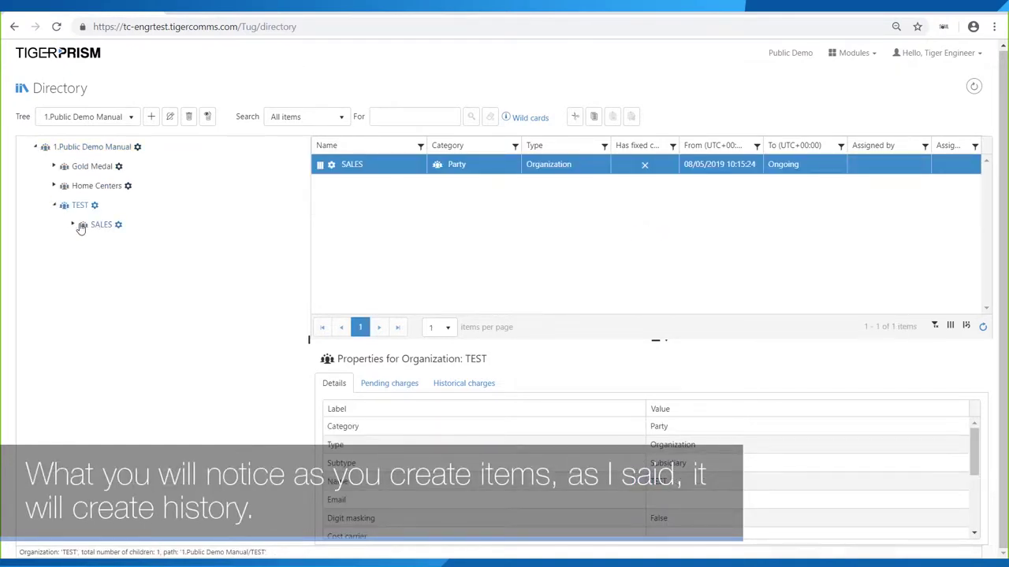
click(73, 226)
click(120, 244)
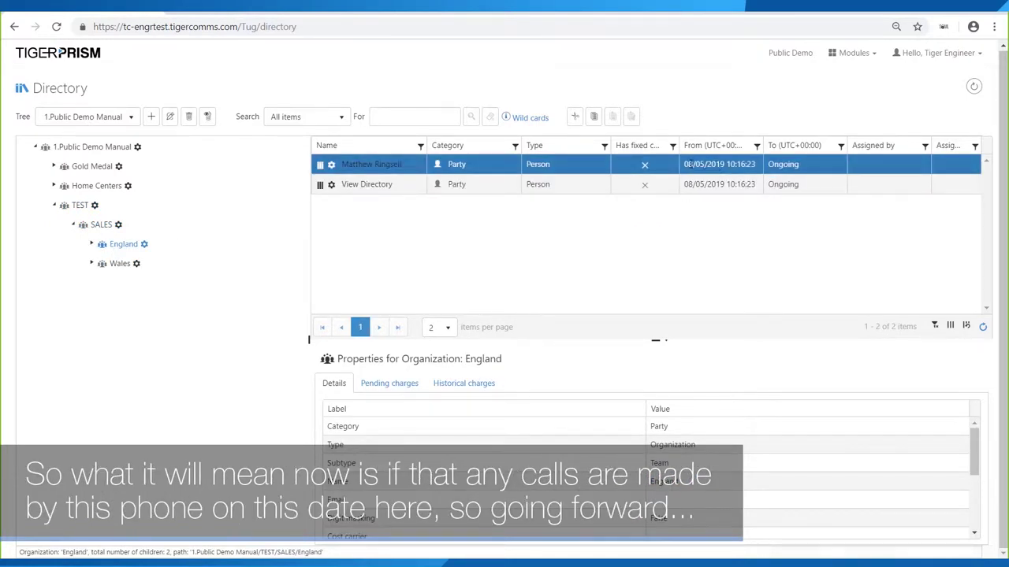
click(92, 244)
click(126, 263)
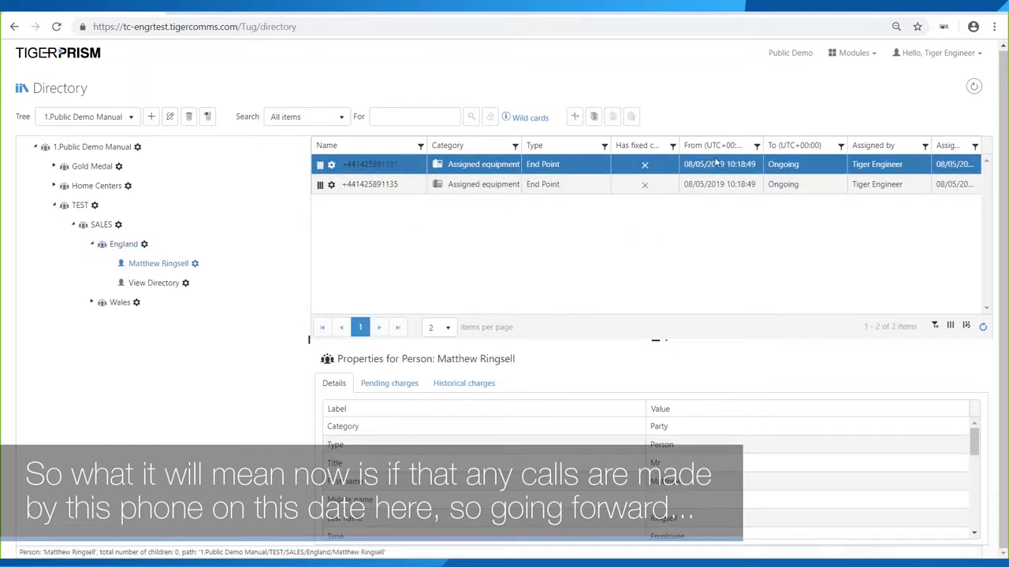
click(683, 168)
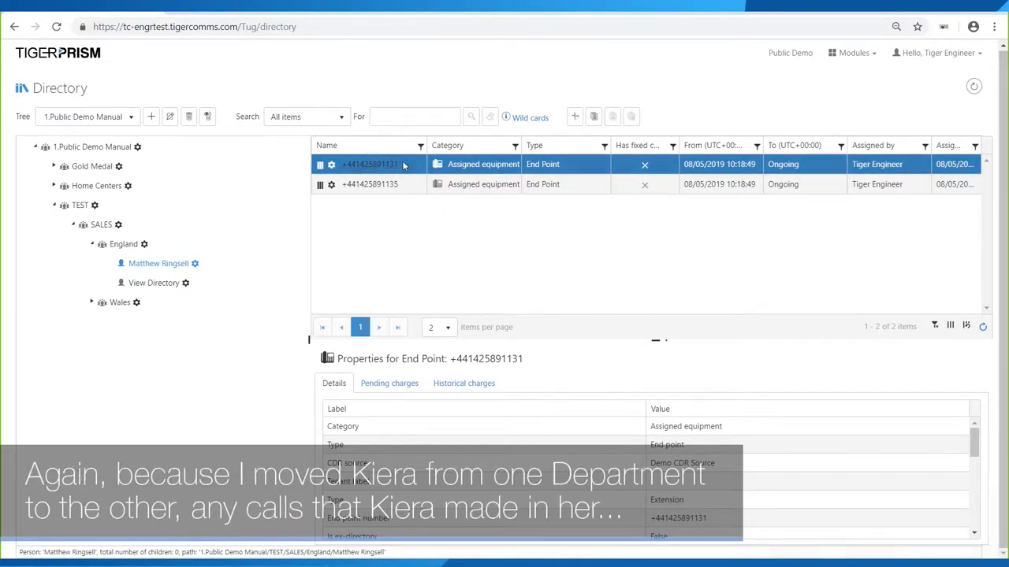
click(91, 302)
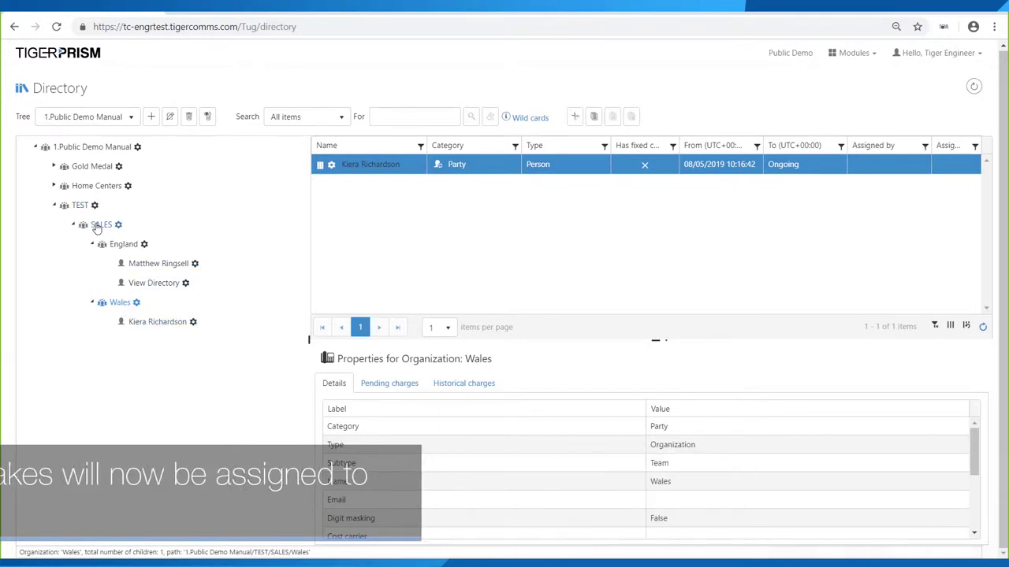
Switch to the synchronized tree, expand Gold Medal and Cardiographer, and view the equipment assigned to the Cardiographer person.
click(131, 120)
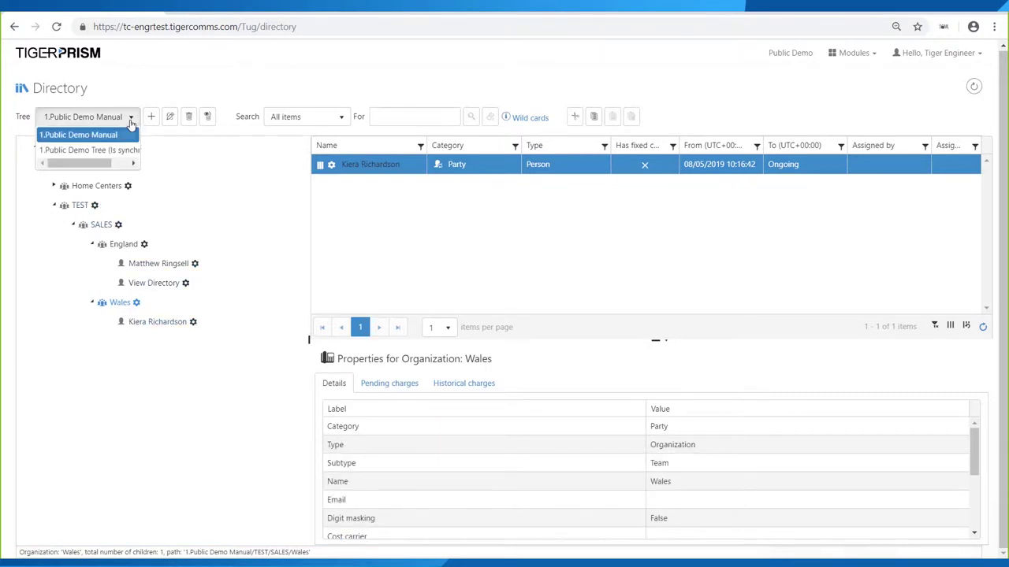
click(89, 154)
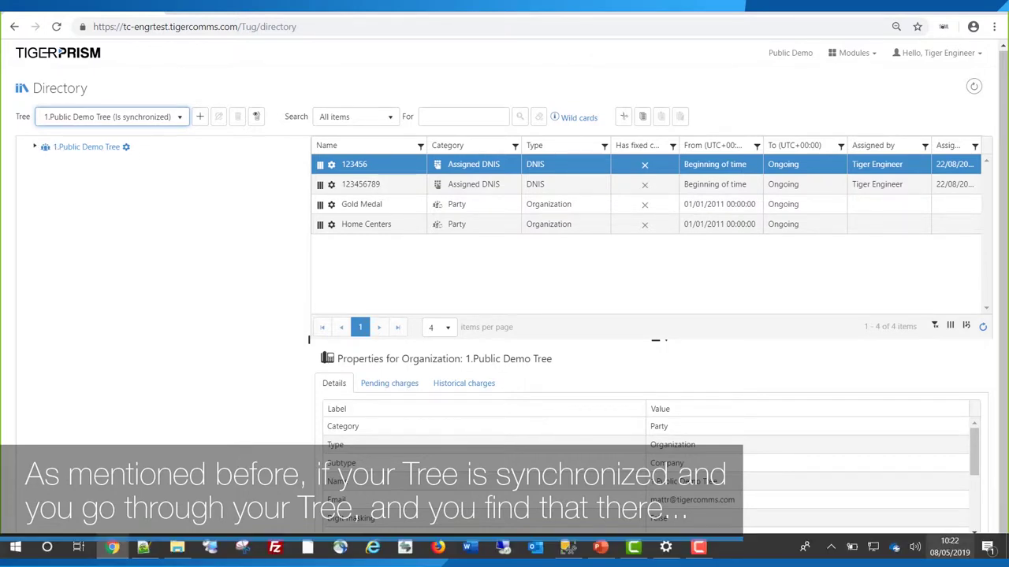
click(35, 147)
click(55, 167)
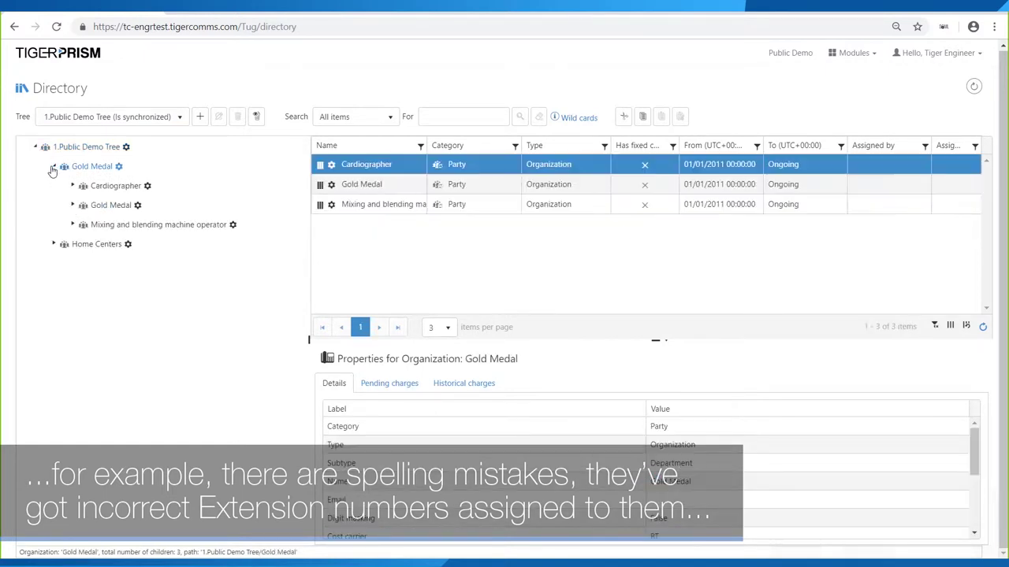
click(72, 186)
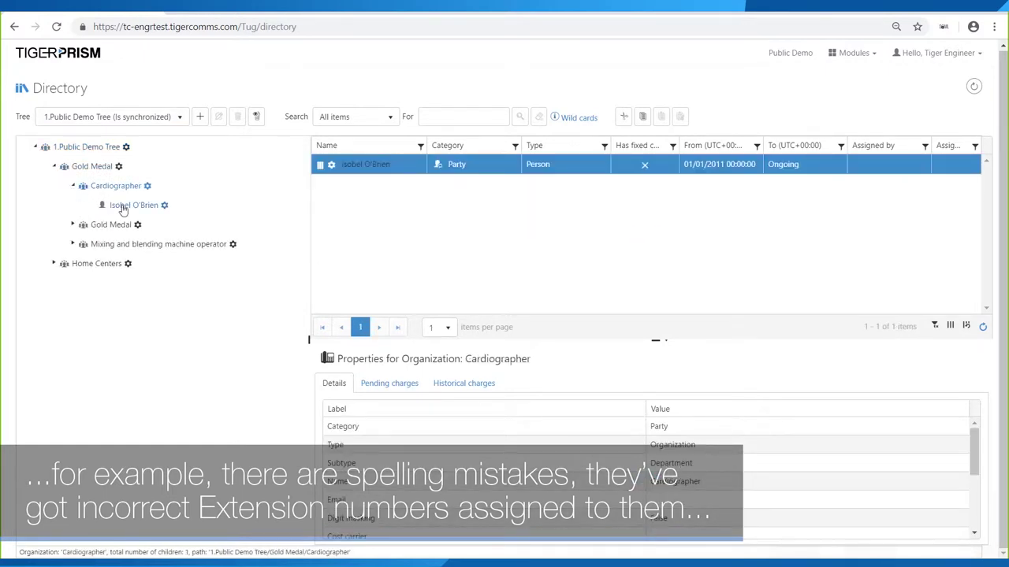
click(130, 206)
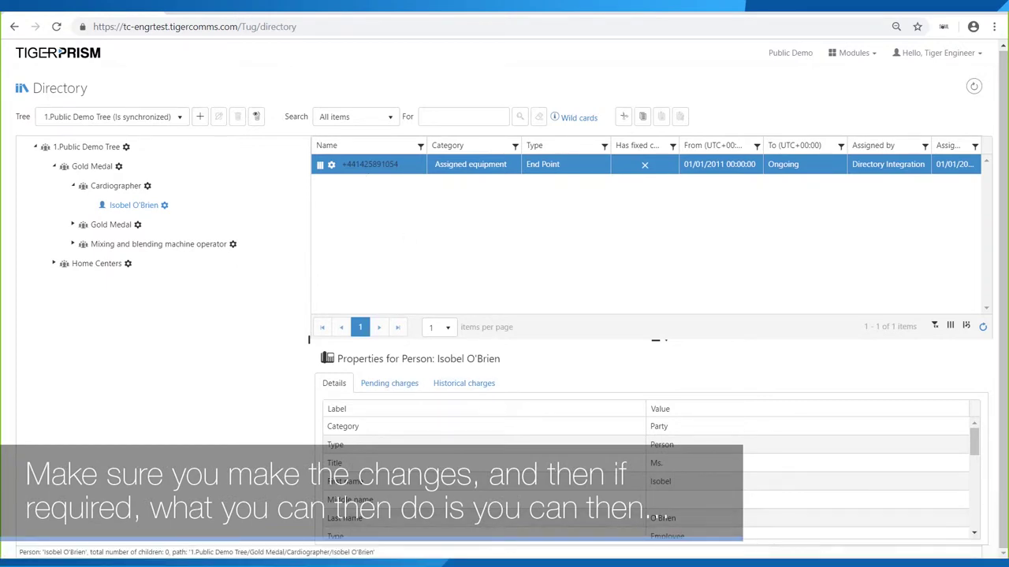
Open the C:\Tiger.Prism folder in File Explorer and go to its DI\bin subfolder.
key(super+r)
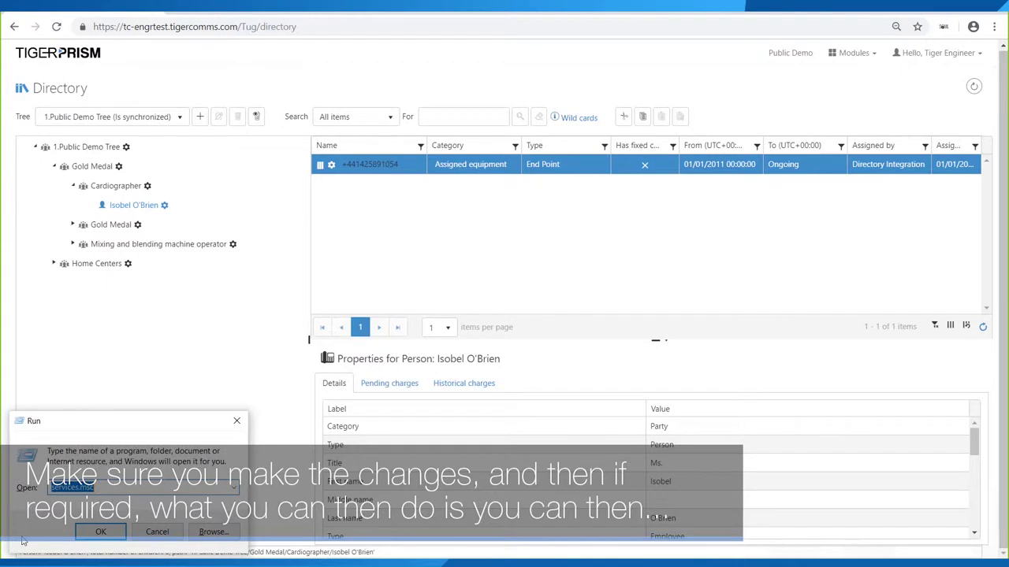
click(233, 488)
click(78, 223)
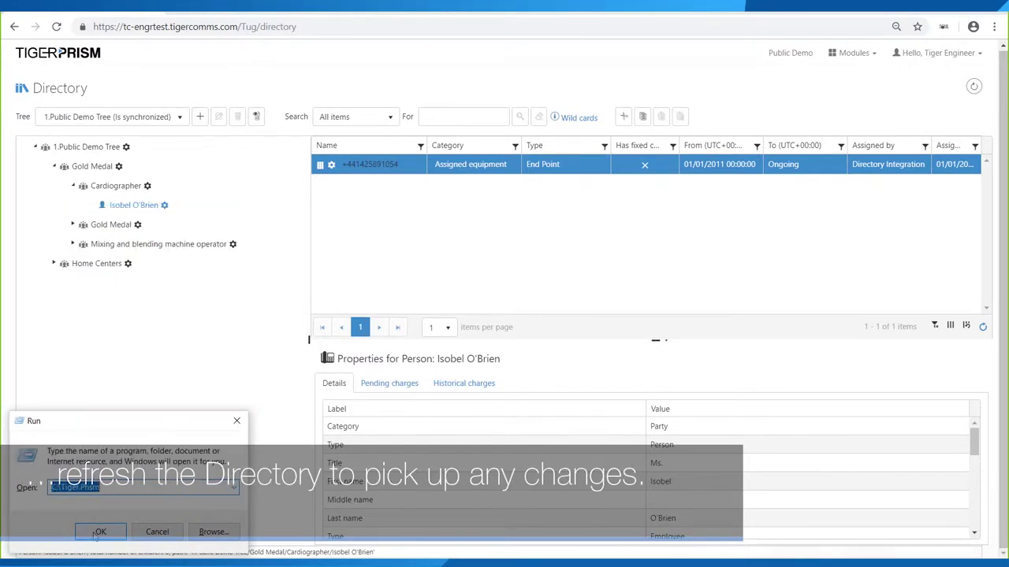
click(96, 533)
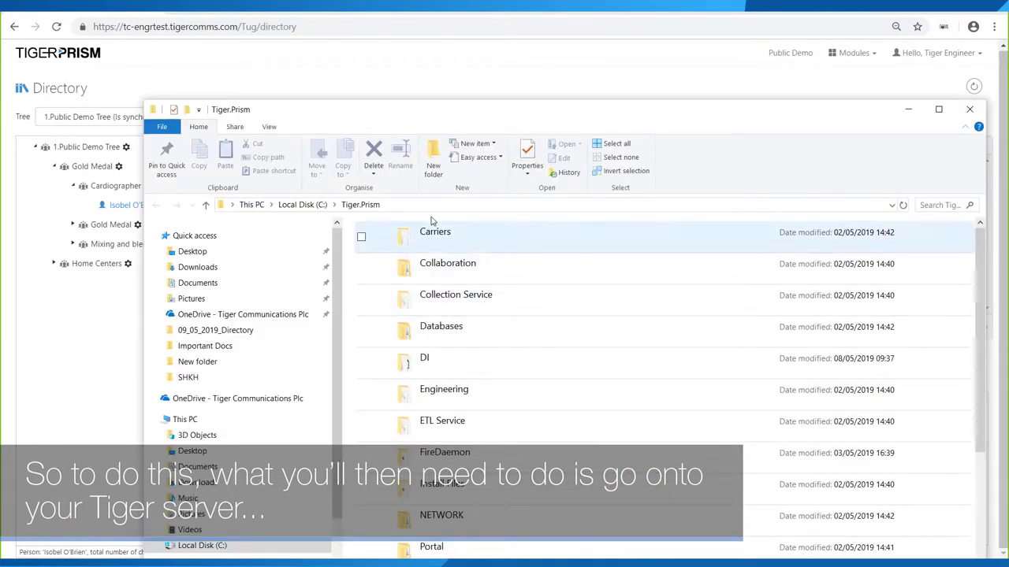
double_click(457, 365)
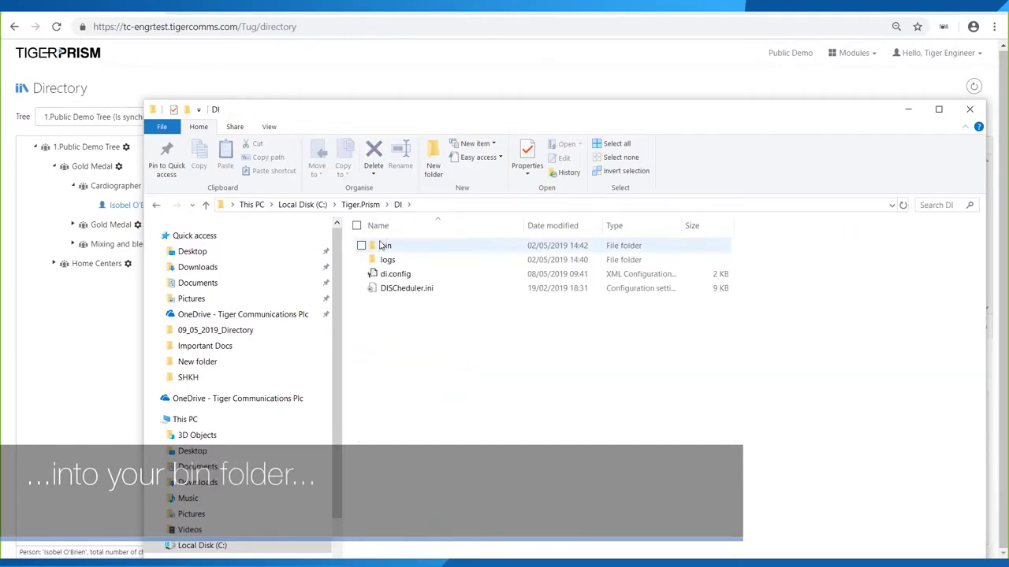
double_click(386, 246)
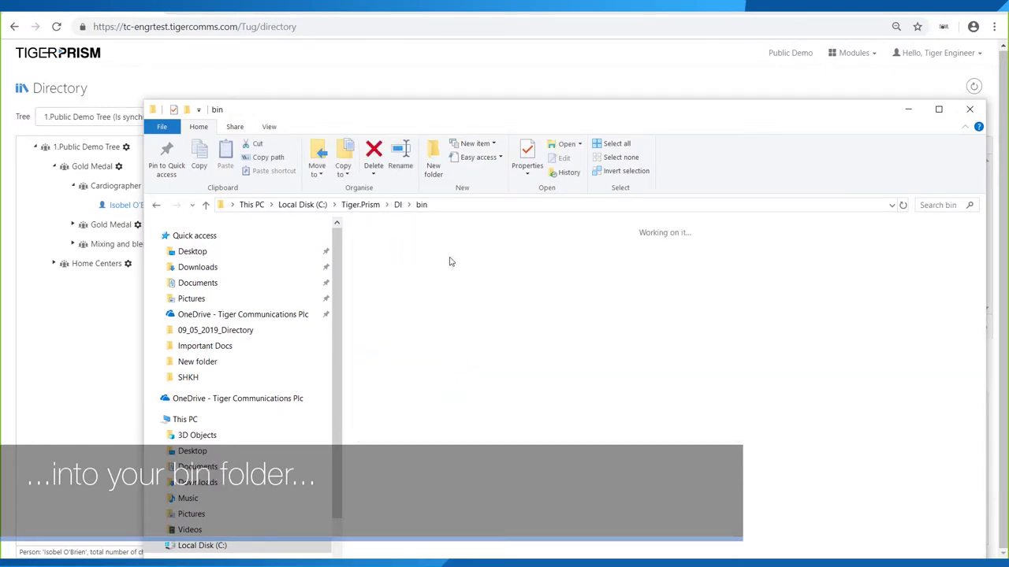
Bring the whole bin folder window into view and launch Tiger.Prism.Di.Ui.exe.
drag(651, 106, 576, 26)
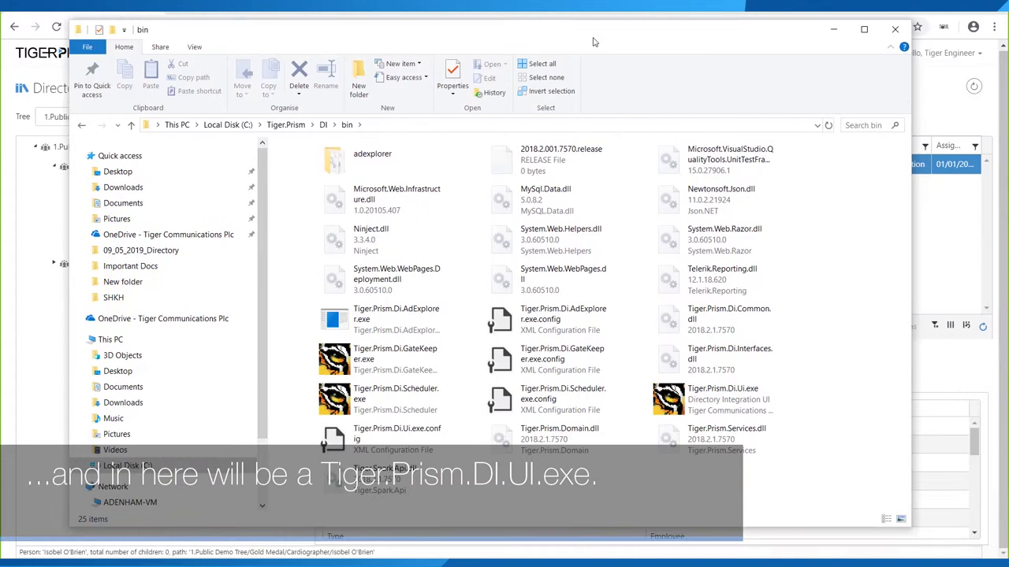
click(722, 408)
mouse_move(830, 550)
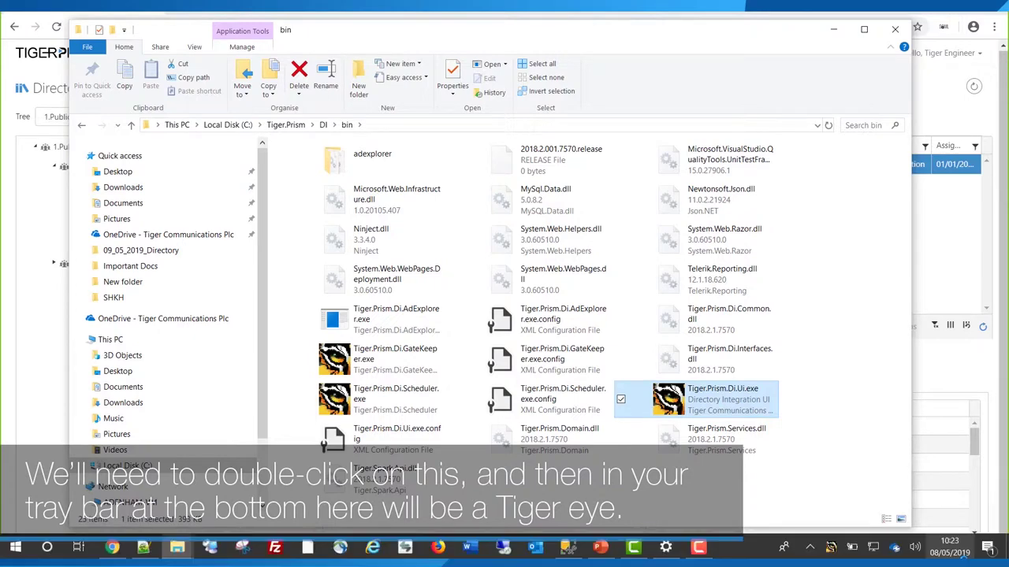
Open the Configure Integration settings of the running Directory Integration tool and clear the File Explorer window out of the way.
right_click(830, 549)
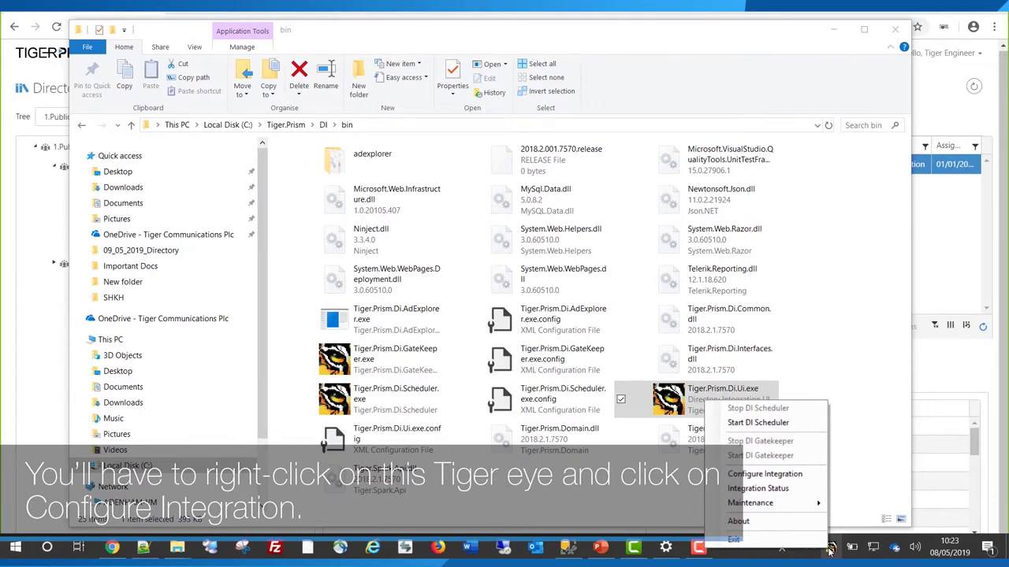
click(776, 474)
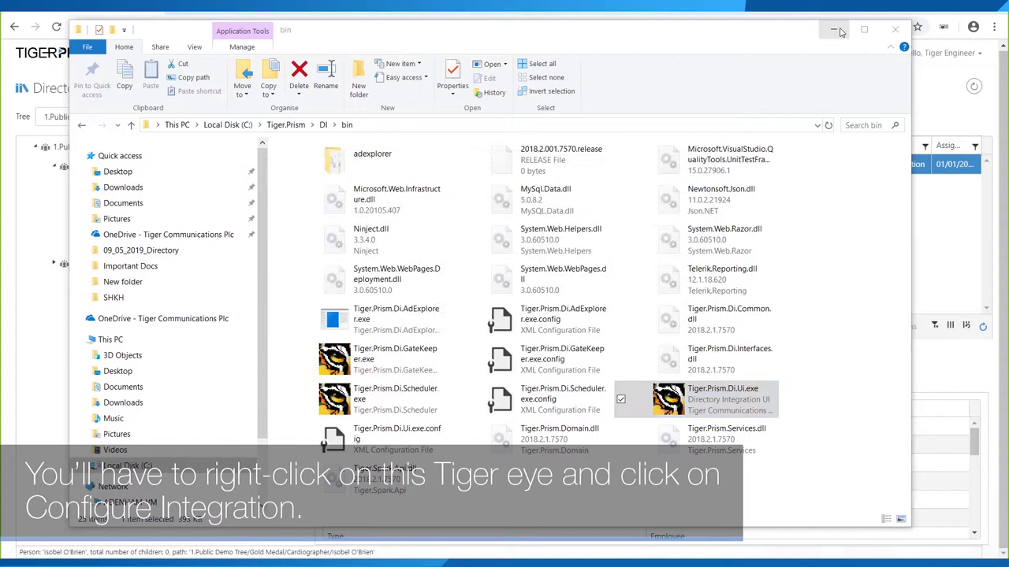
click(835, 32)
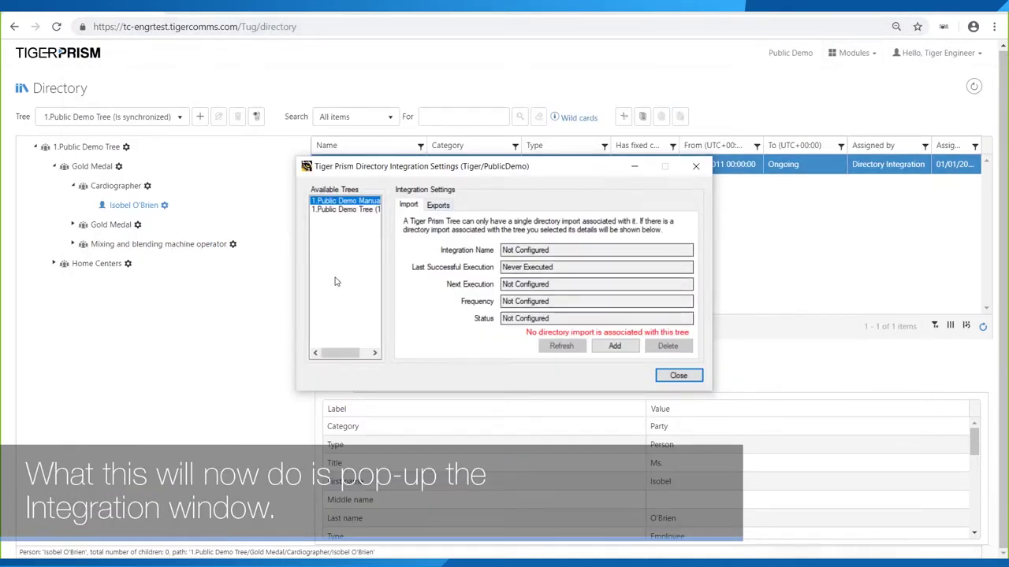
Compare the import settings of the 1.Public Demo Manual and 1.Public Demo Tree directory trees.
click(334, 211)
click(340, 202)
click(339, 209)
click(343, 201)
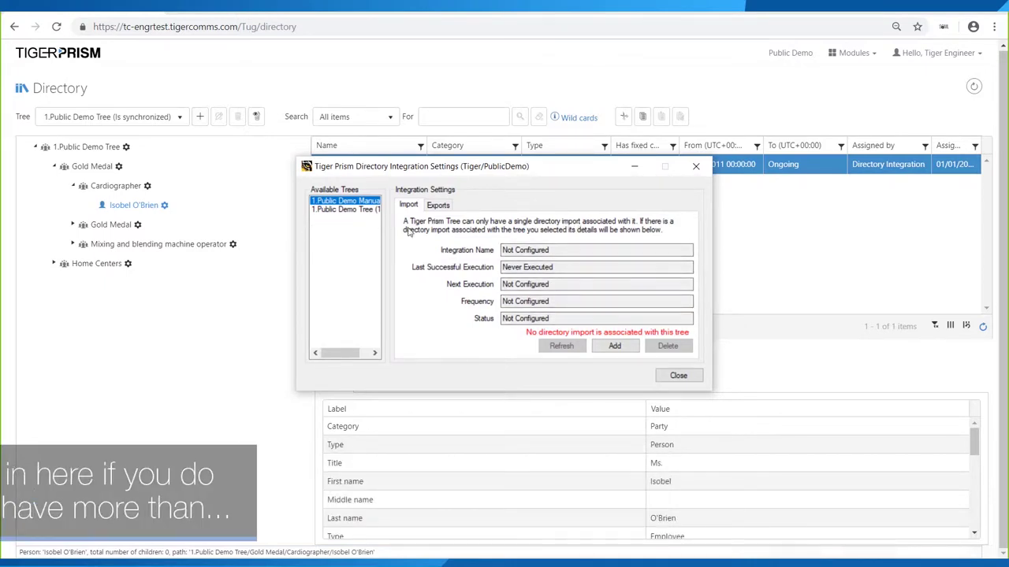
click(350, 212)
click(350, 202)
click(347, 210)
click(331, 202)
Try to refresh the directory import of 1.Public Demo Tree and close the integration settings.
click(329, 207)
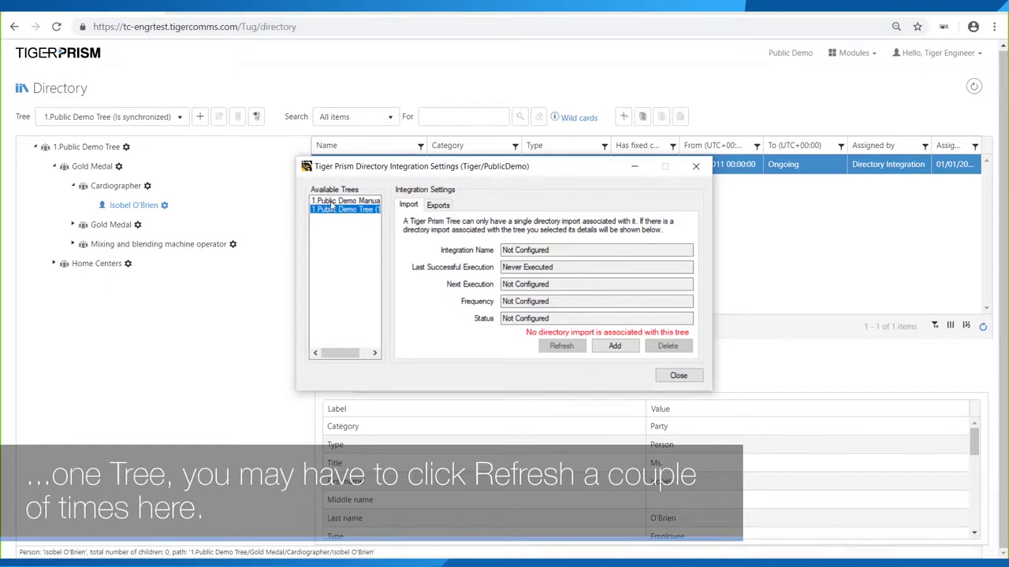
click(562, 347)
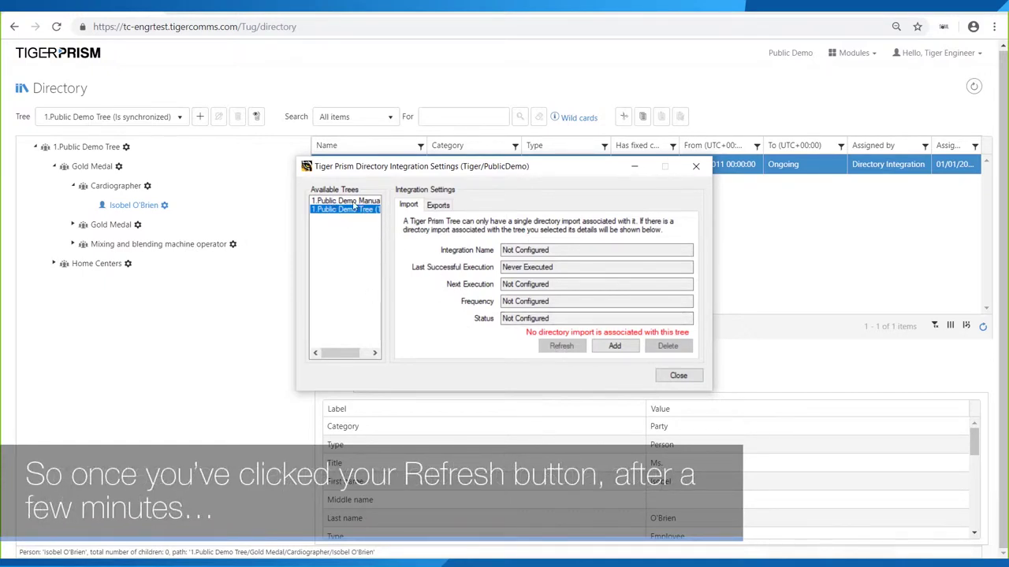
click(679, 376)
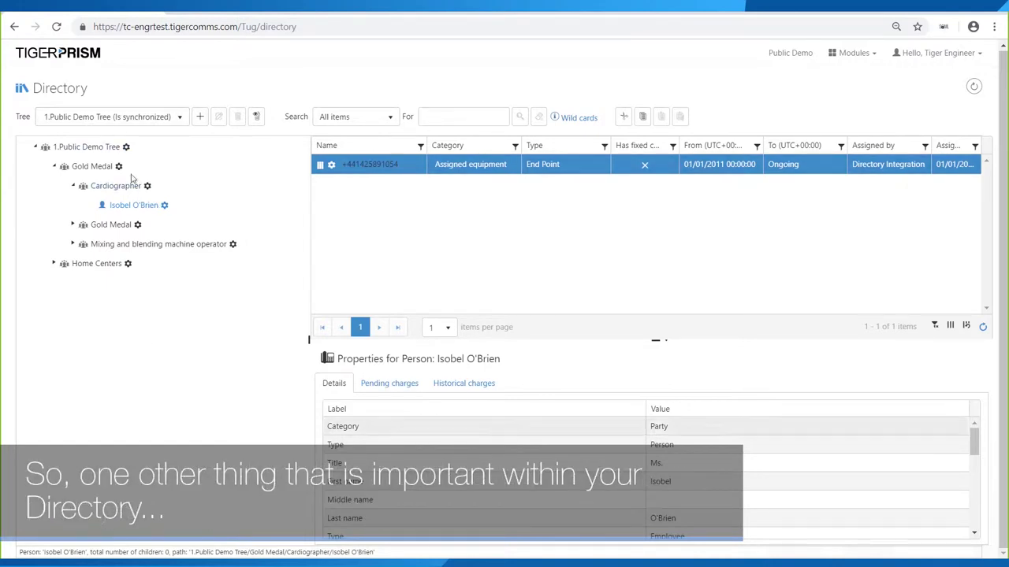
Go to the Reports module, open the Unknown End Points management report and collapse the report list.
click(851, 53)
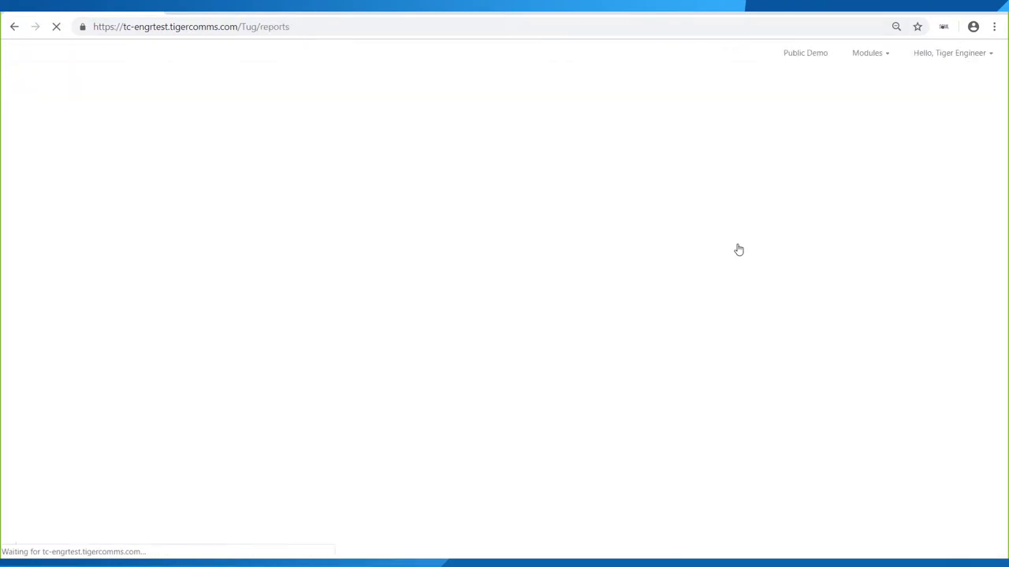
mouse_move(21, 116)
click(55, 115)
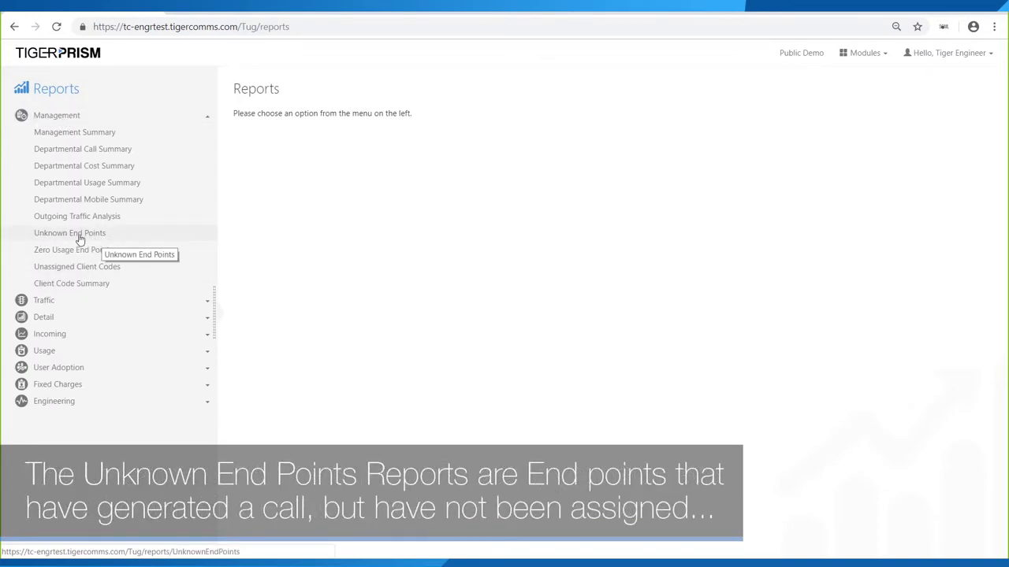
click(53, 237)
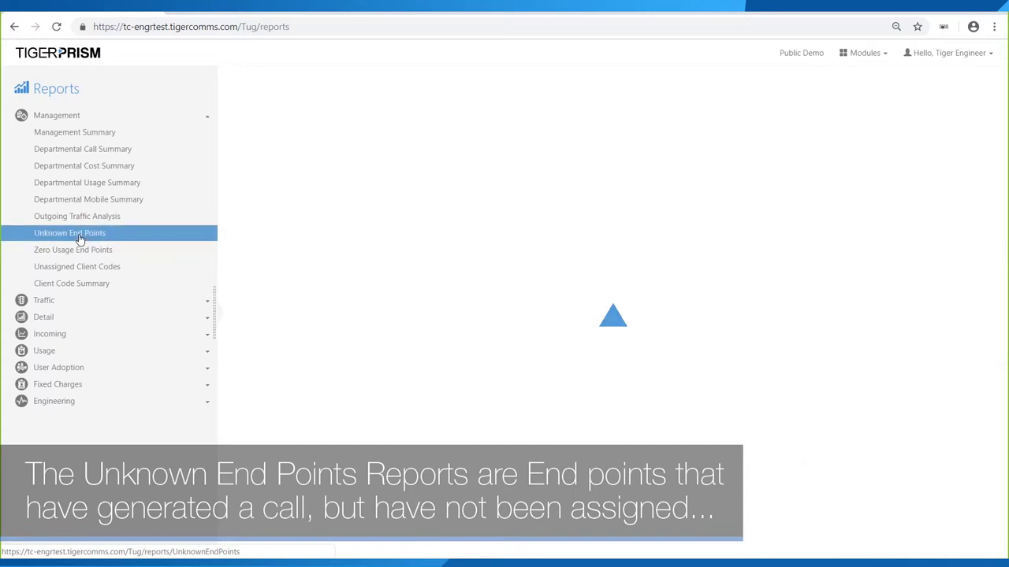
click(225, 313)
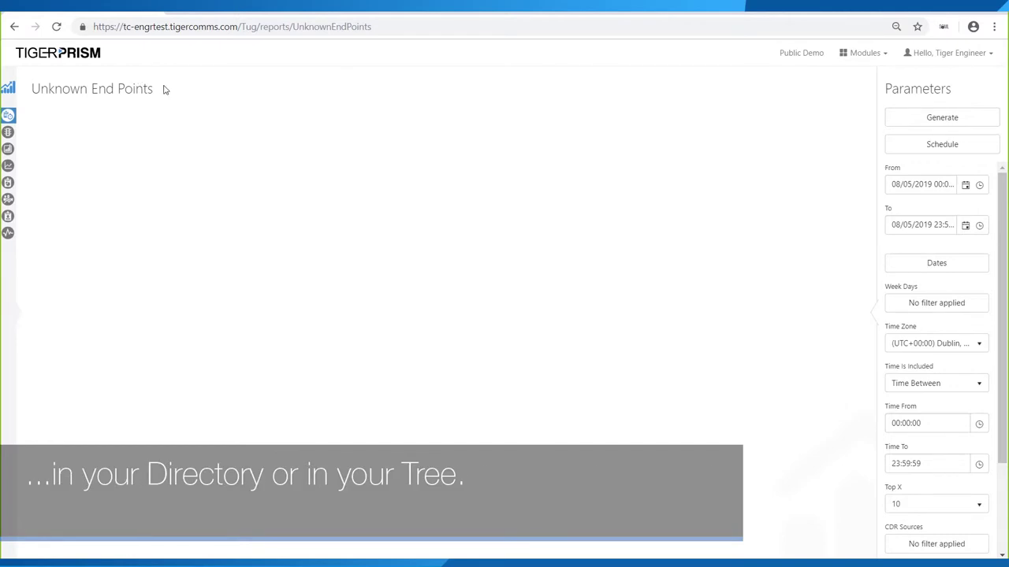
Set the report period to October 2018 and the tree to 1.Public Demo Manual.
drag(1002, 181, 1003, 155)
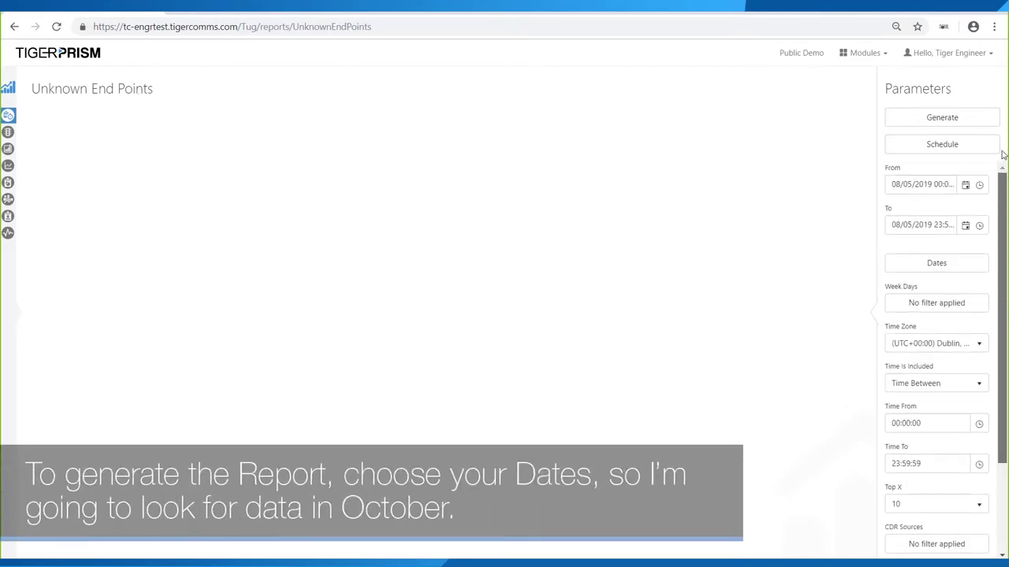
click(926, 265)
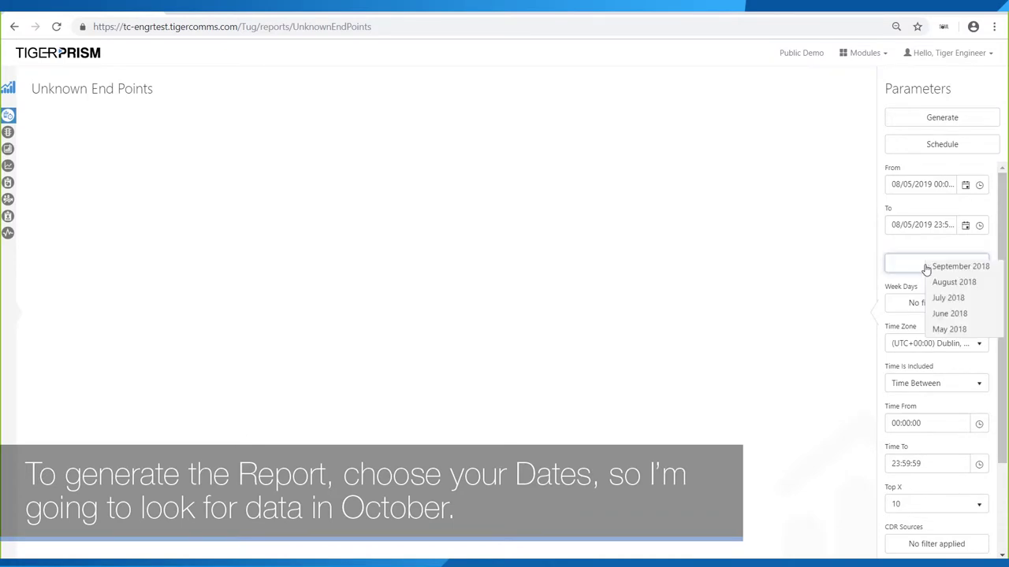
click(955, 473)
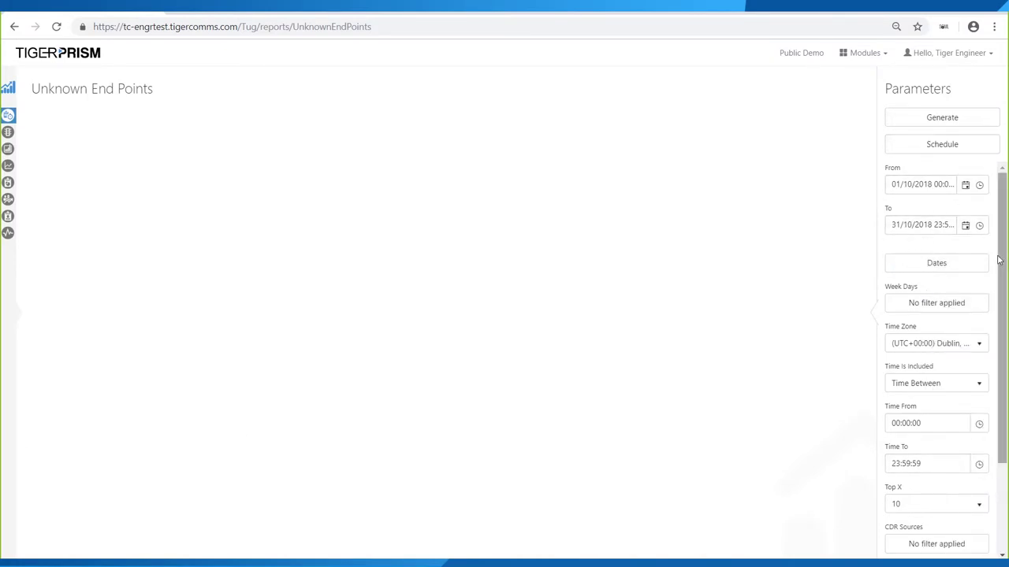
scroll(961, 355, down, 3)
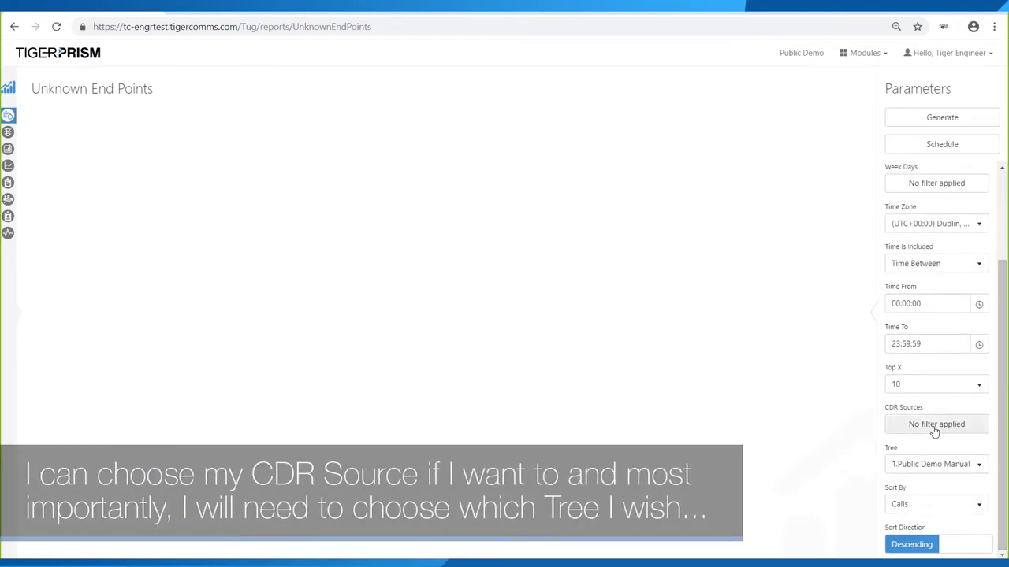
click(945, 471)
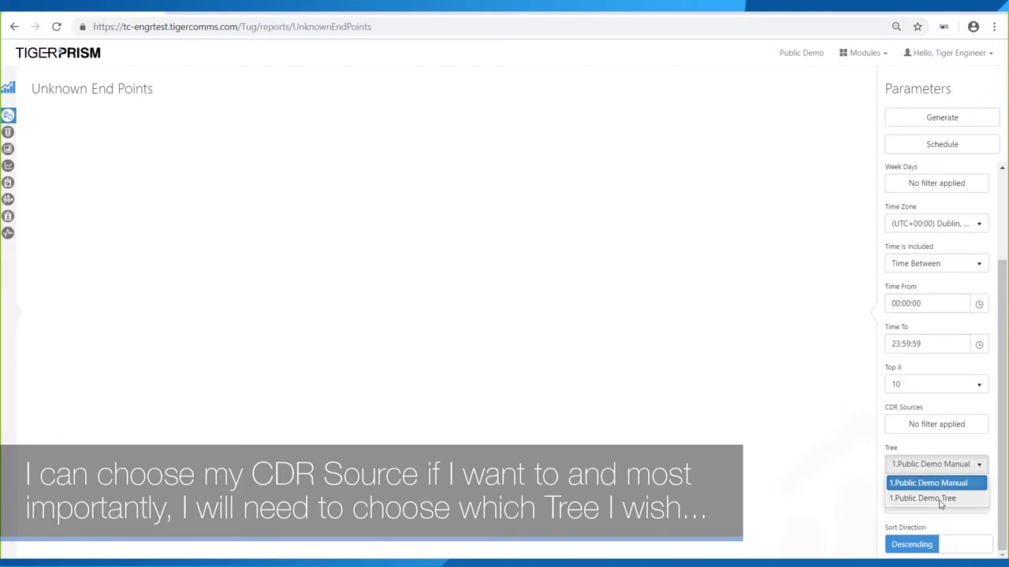
click(939, 498)
click(941, 468)
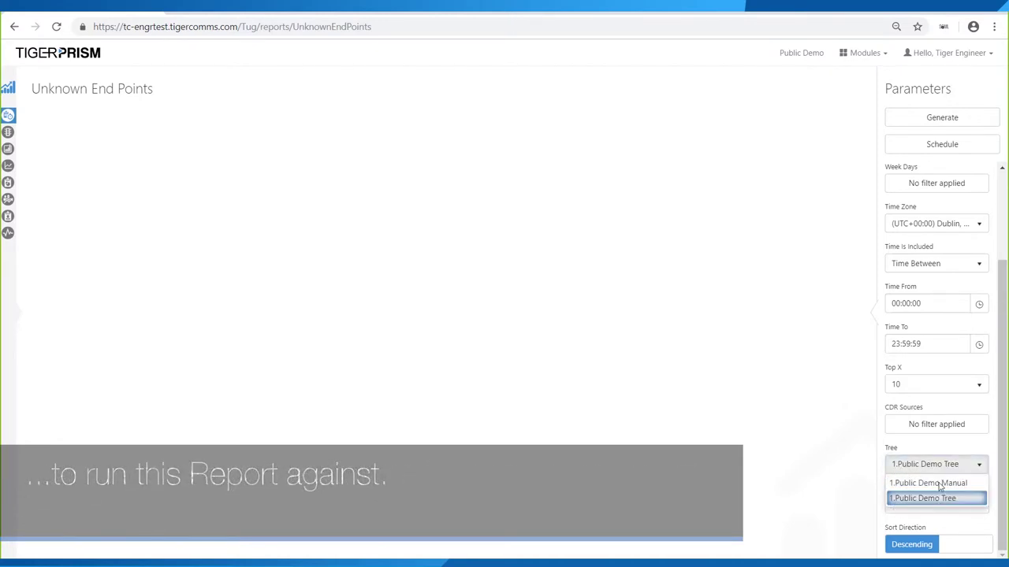
click(937, 483)
Sort the report by Cost in ascending order and limit it to the top 20 end points.
click(937, 504)
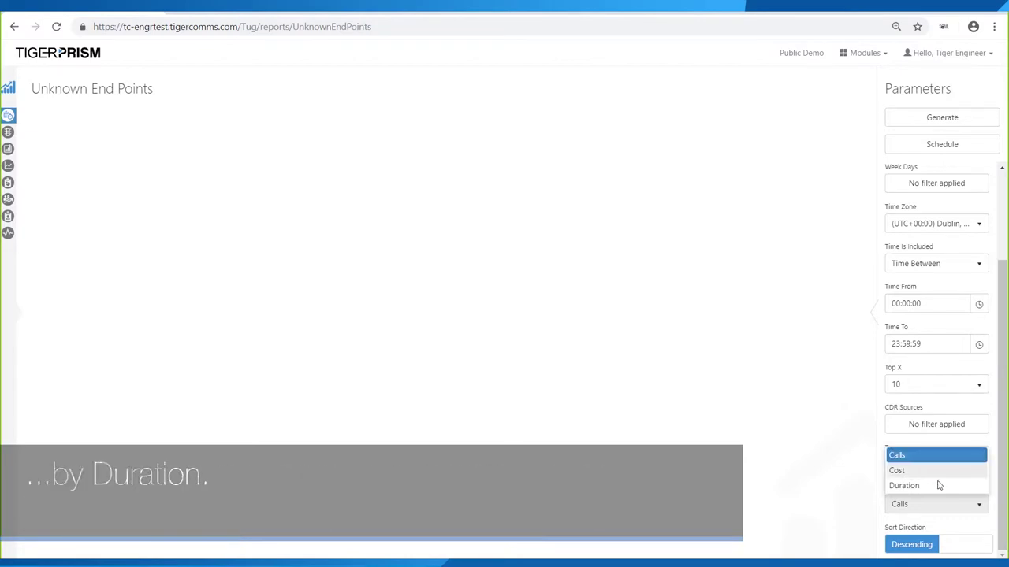
click(898, 470)
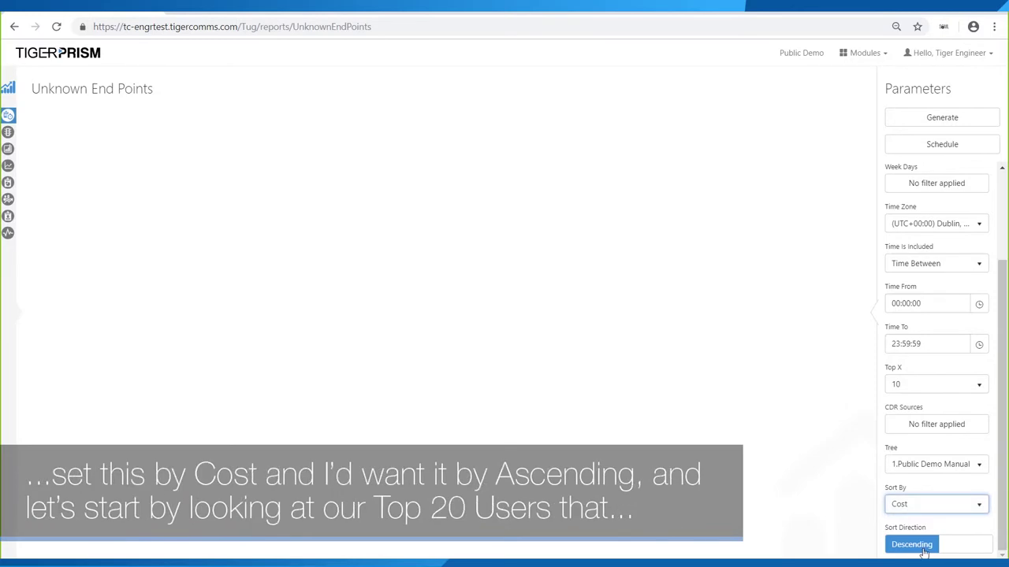
click(915, 545)
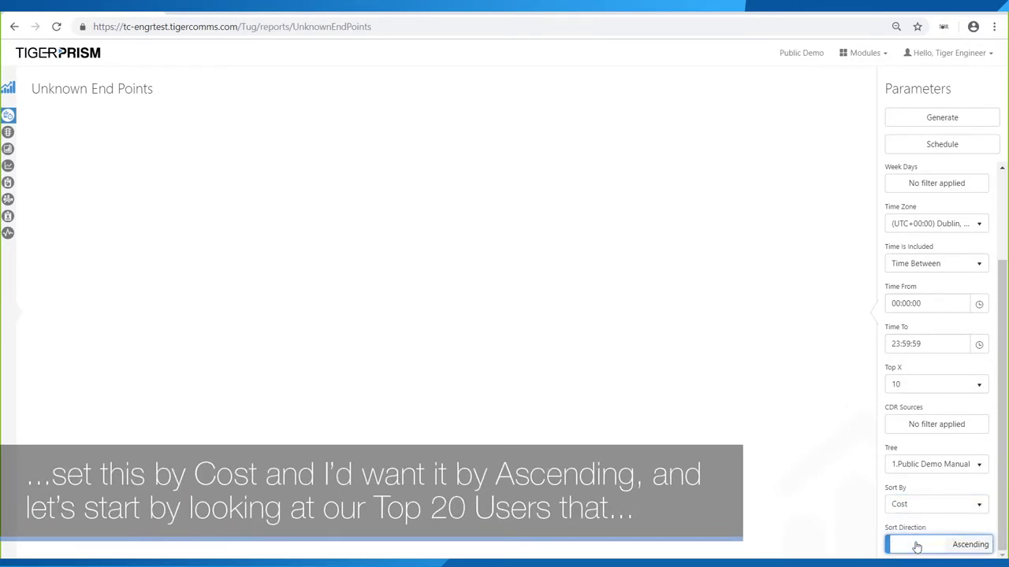
click(923, 387)
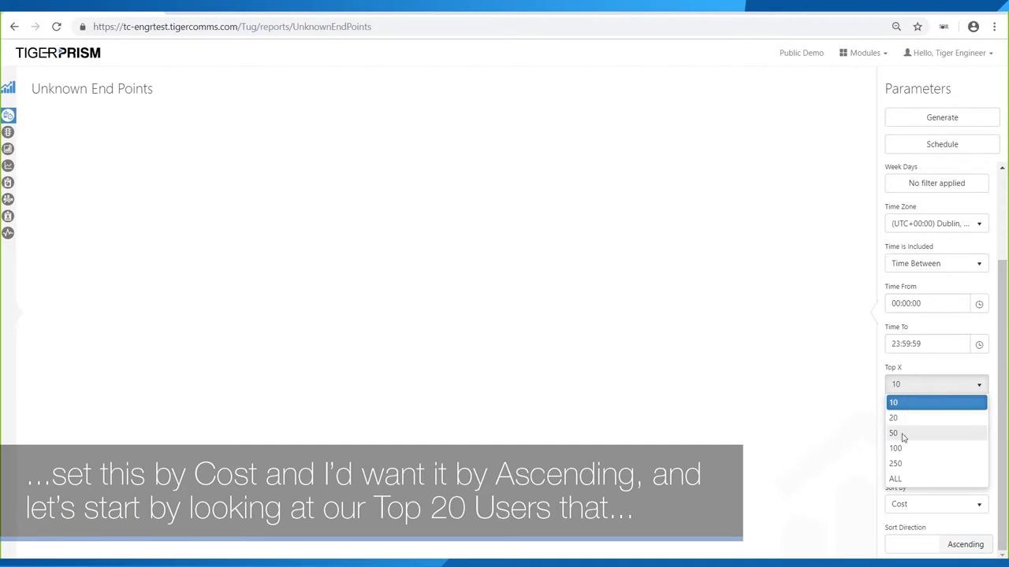
click(898, 417)
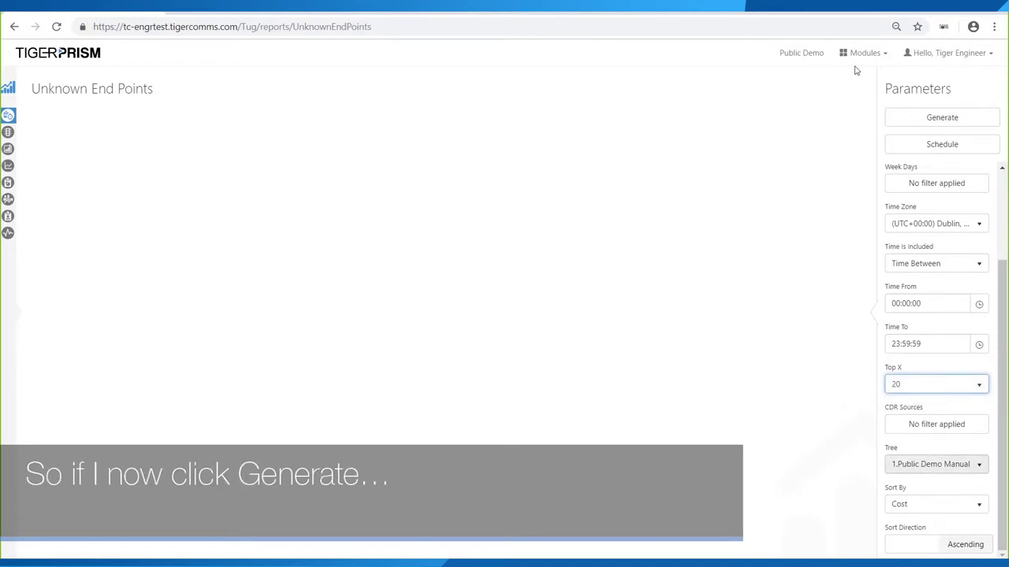
Generate the Unknown End Points report and look through its listed end points.
click(929, 117)
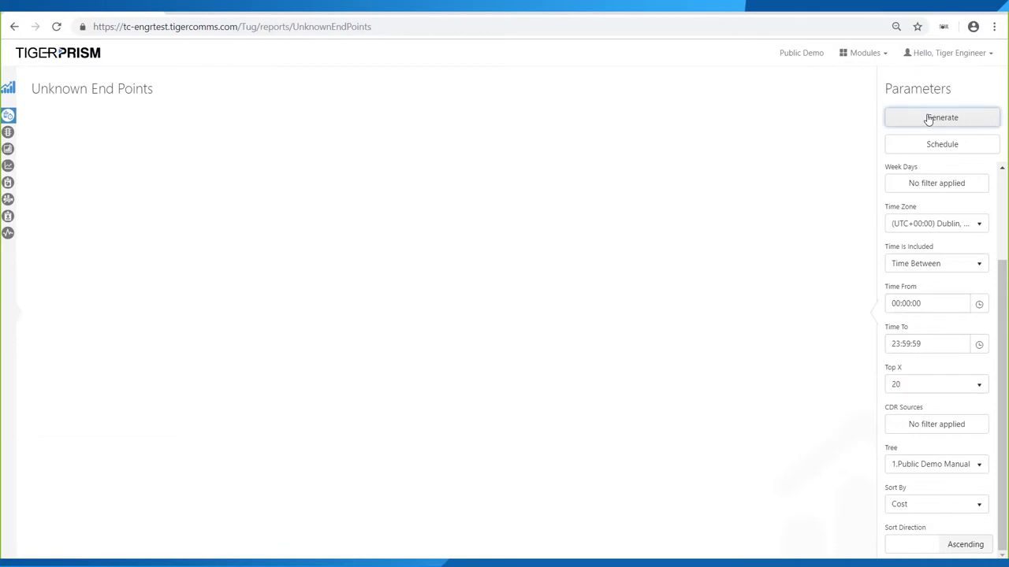
click(943, 123)
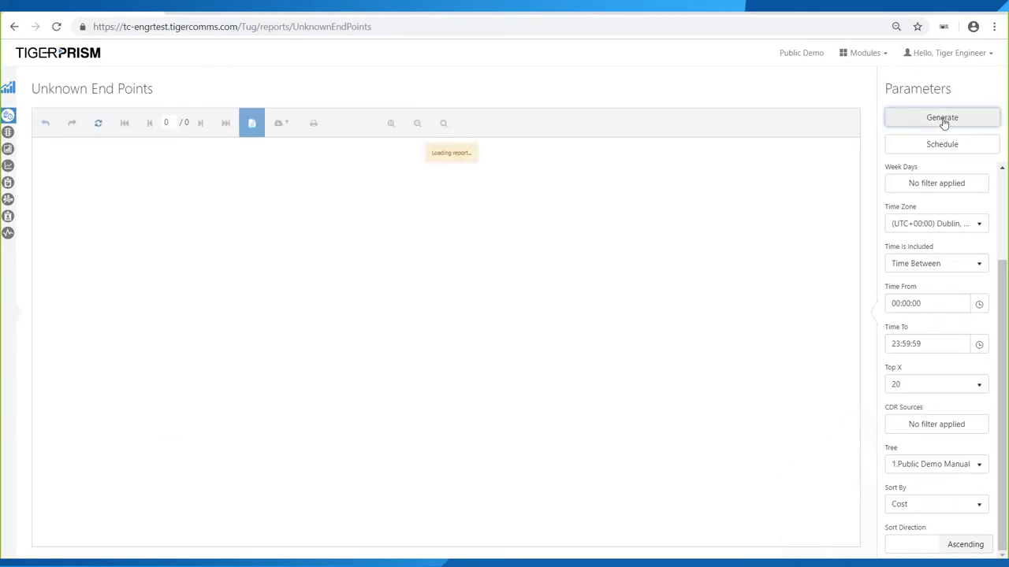
scroll(426, 315, down, 2)
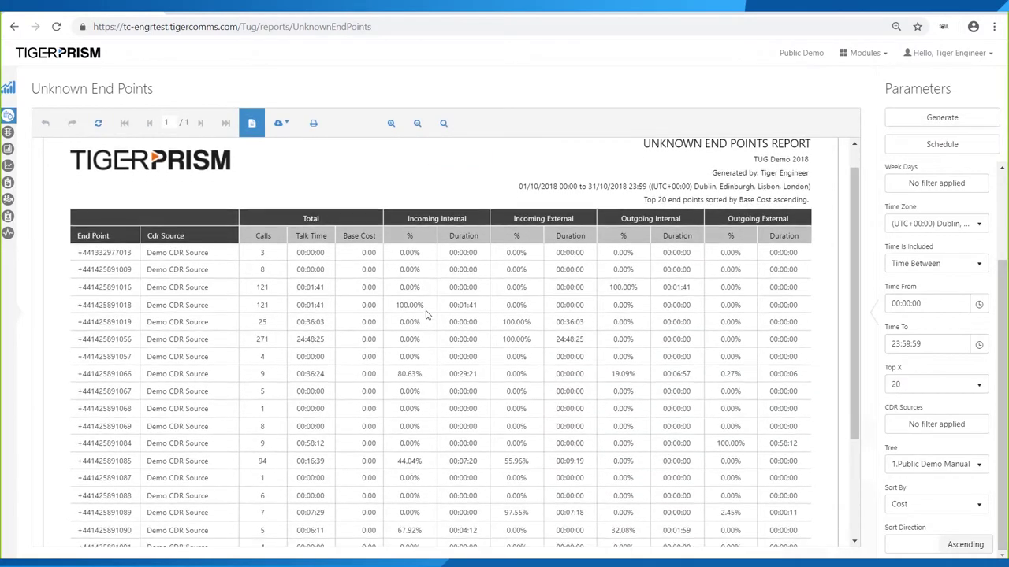
scroll(425, 314, down, 3)
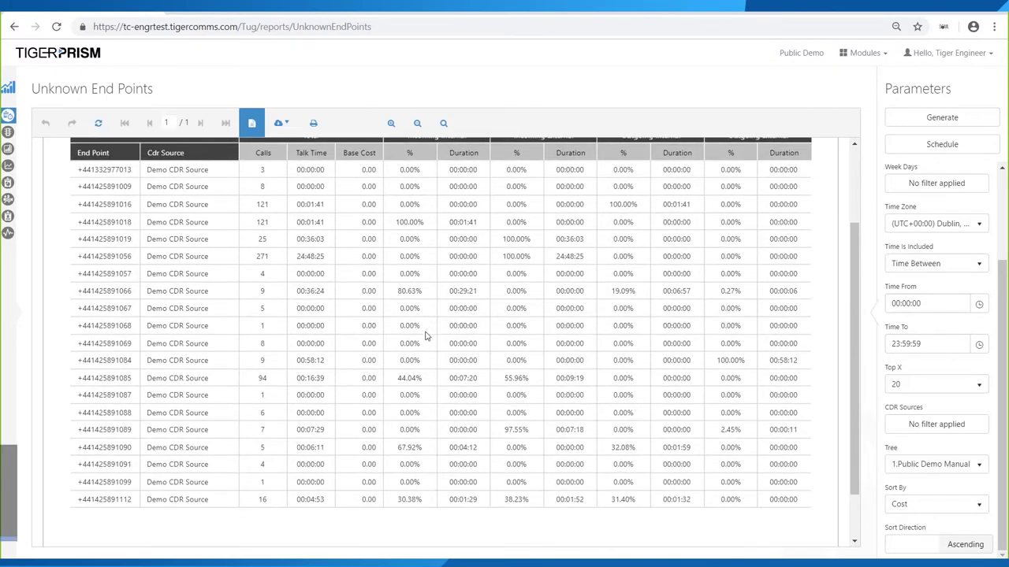
scroll(425, 356, up, 5)
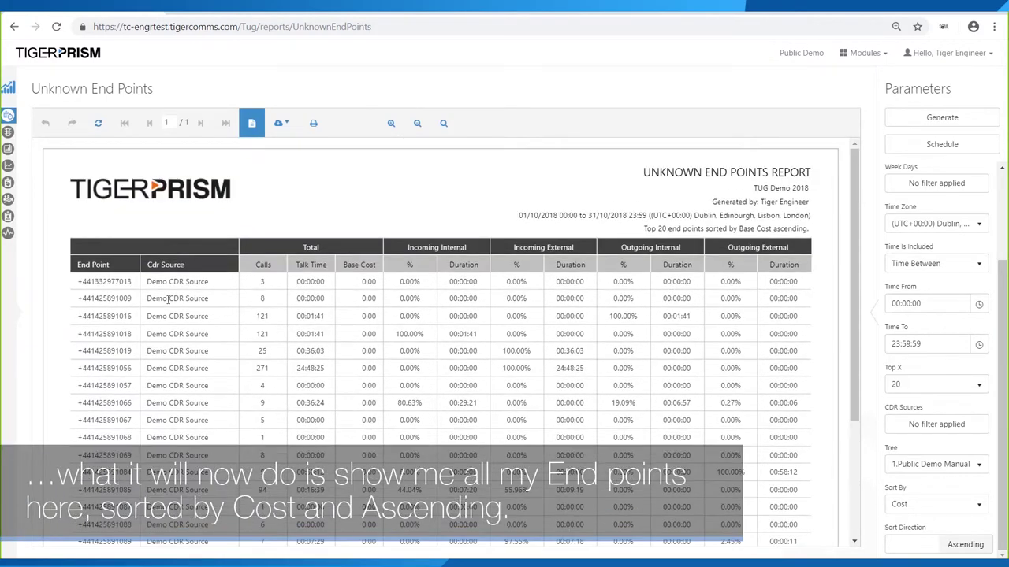
Change the report's sort field to Calls and generate it again.
click(954, 506)
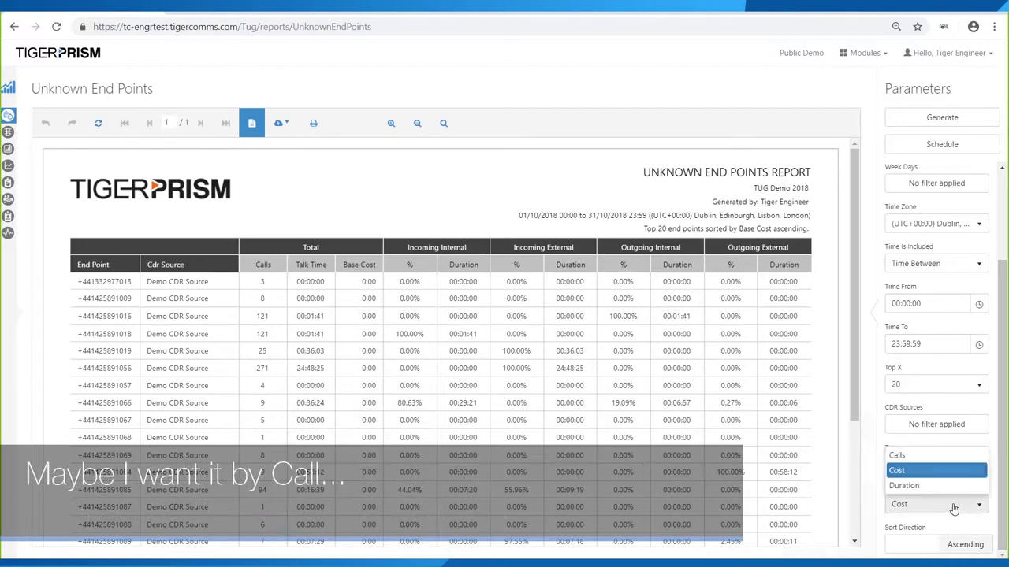
click(903, 457)
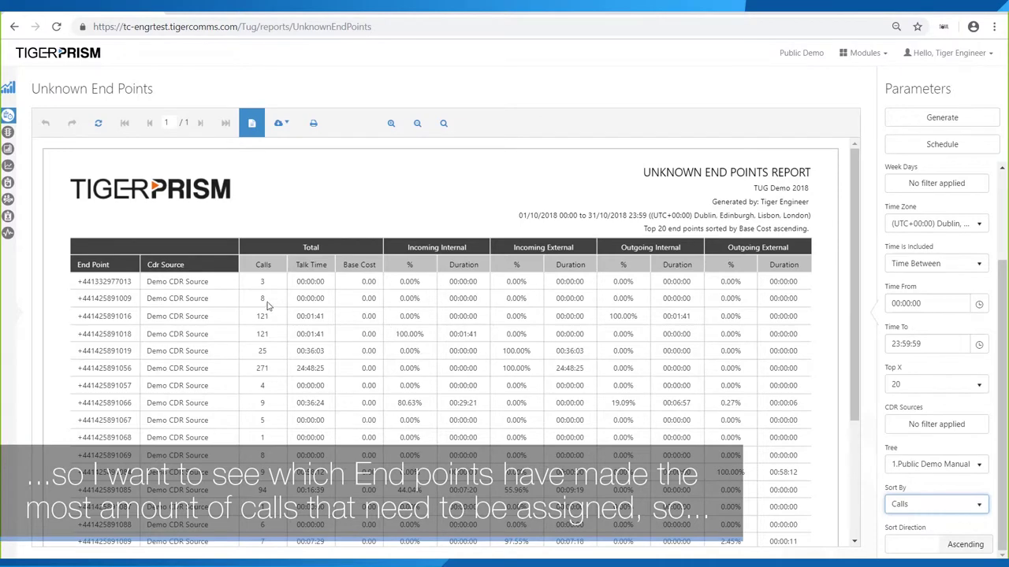
click(942, 118)
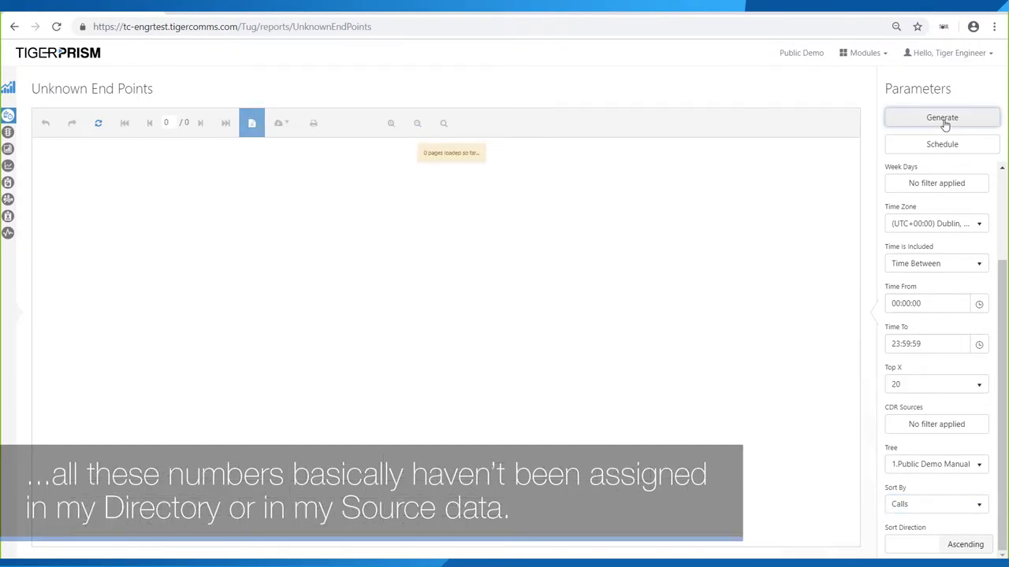
Switch the report's sort direction to Descending and regenerate it.
click(918, 551)
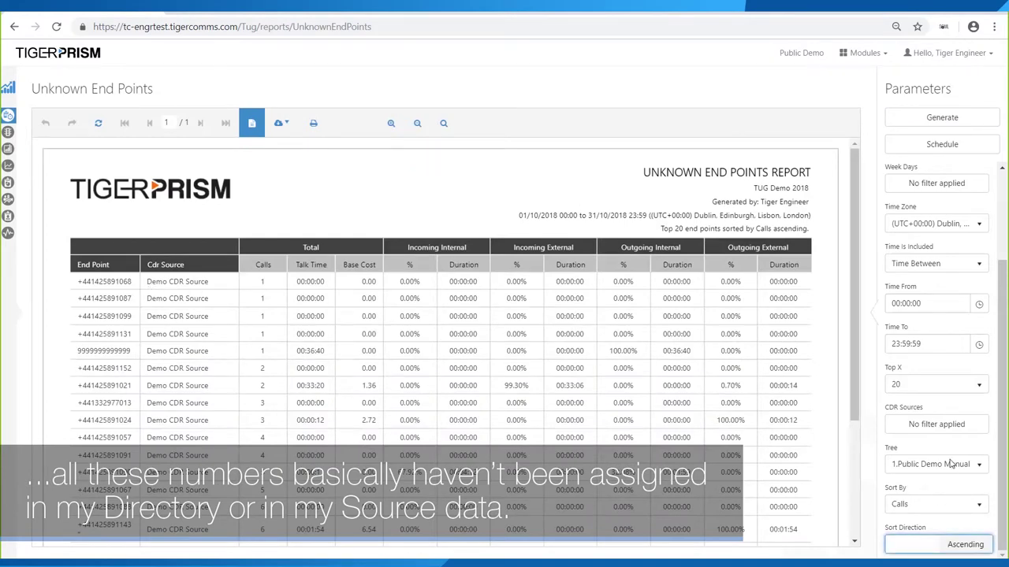
click(958, 548)
click(936, 120)
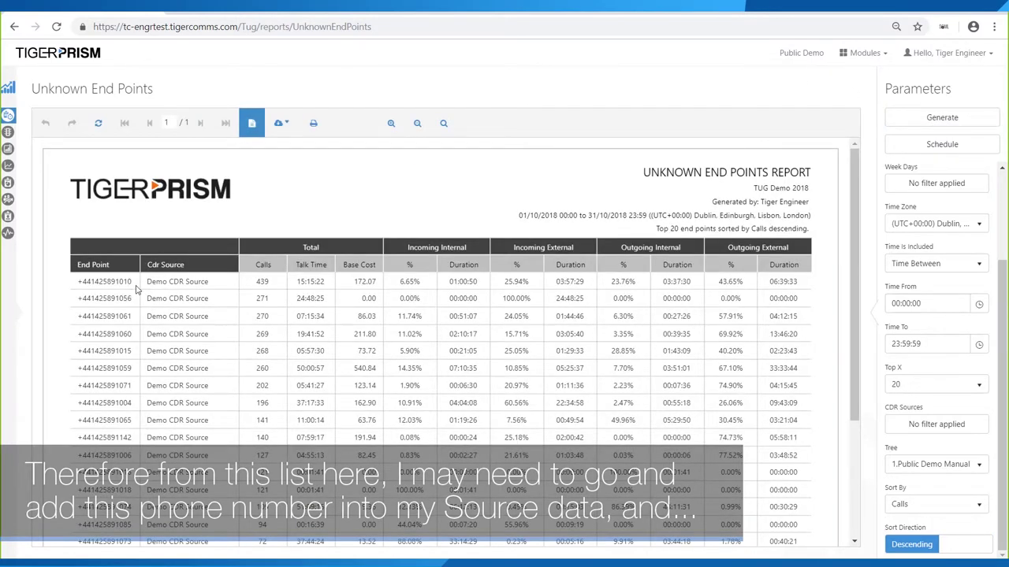
Examine the unassigned end points, highlighting the first end point's number and the number and base cost of the end point with 260 calls.
mouse_move(77, 282)
mouse_down()
mouse_move(134, 287)
mouse_move(77, 281)
mouse_up()
click(134, 287)
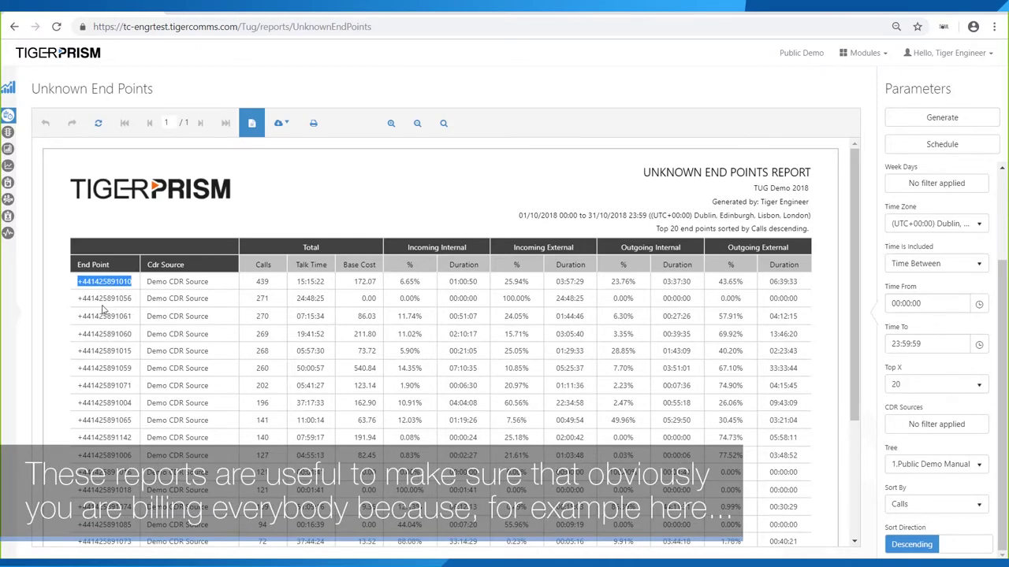
scroll(117, 313, down, 3)
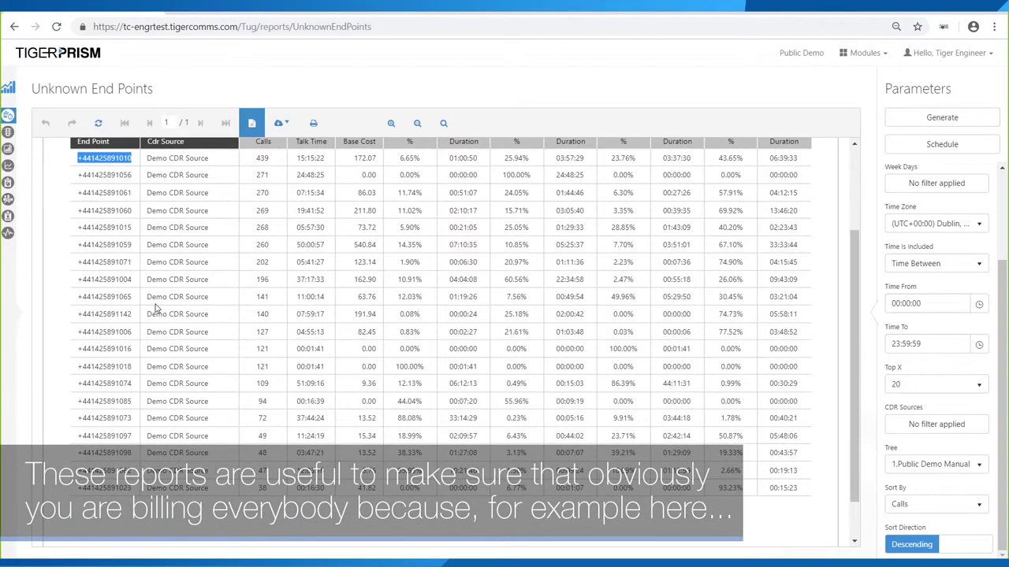
scroll(156, 309, up, 1)
drag(353, 303, 375, 303)
drag(132, 303, 78, 302)
drag(355, 303, 378, 304)
click(378, 306)
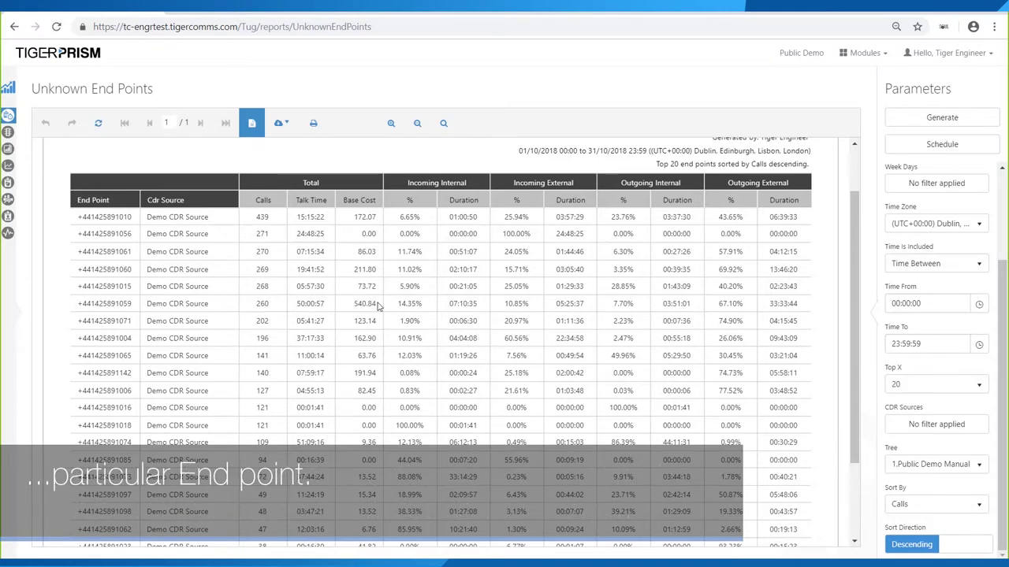
double_click(376, 303)
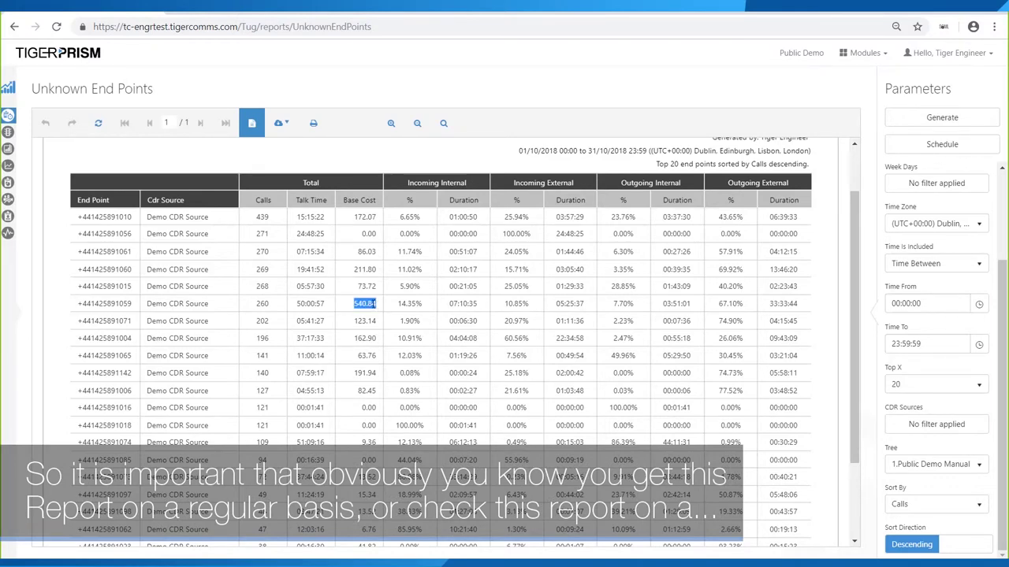
scroll(313, 352, up, 2)
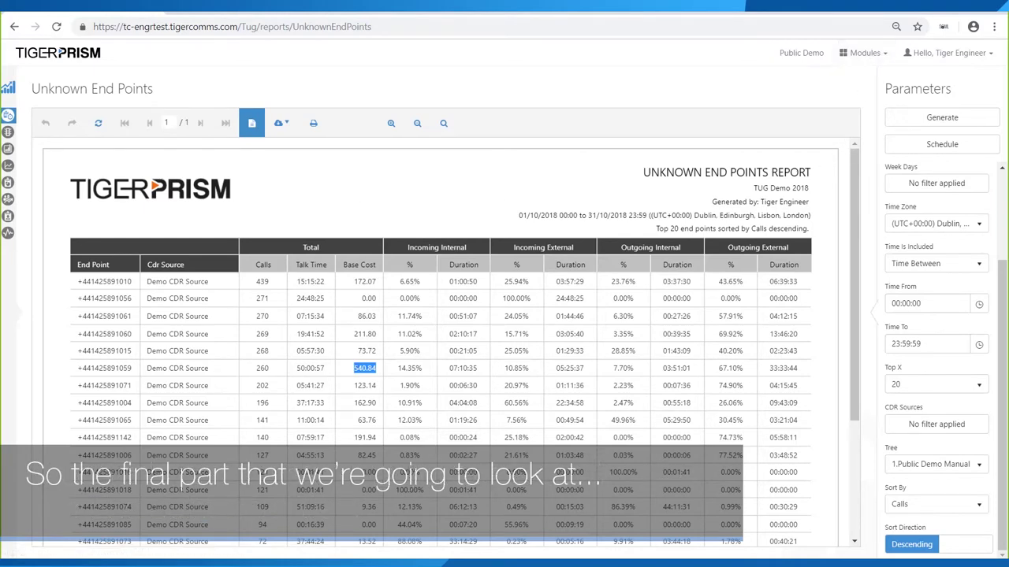
Show the available modules for leaving the Unknown End Points report.
click(877, 55)
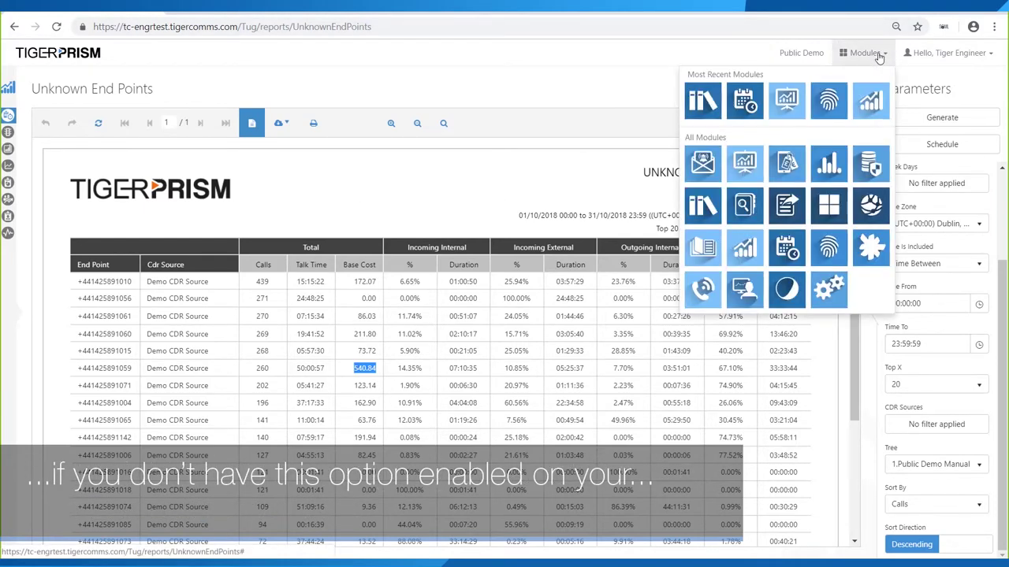